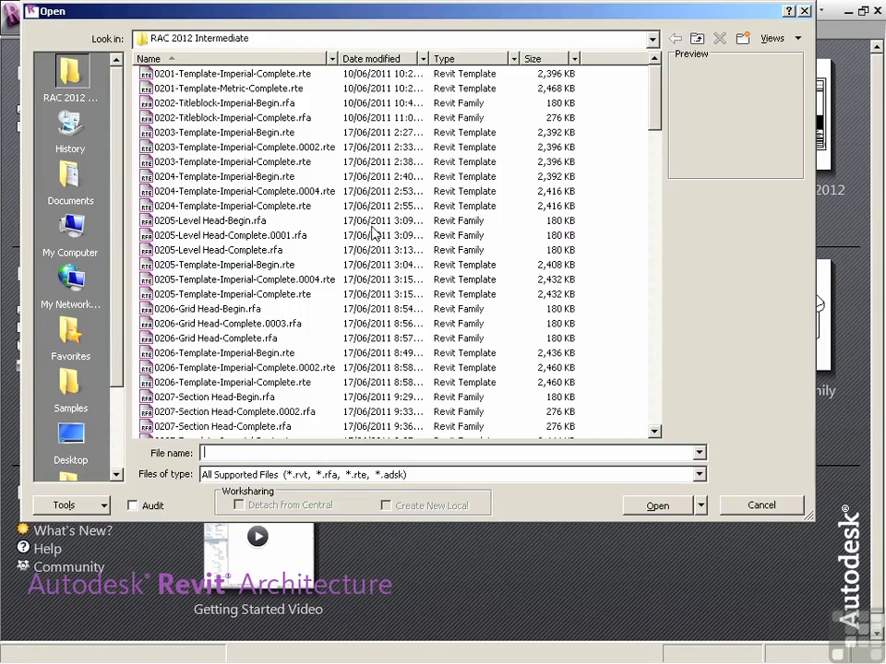
# Select 0803-Revit Building-Complete.rvt at the bottom of the RAC 2012 Intermediate folder
pyautogui.moveTo(652, 109); pyautogui.dragTo(653, 419)
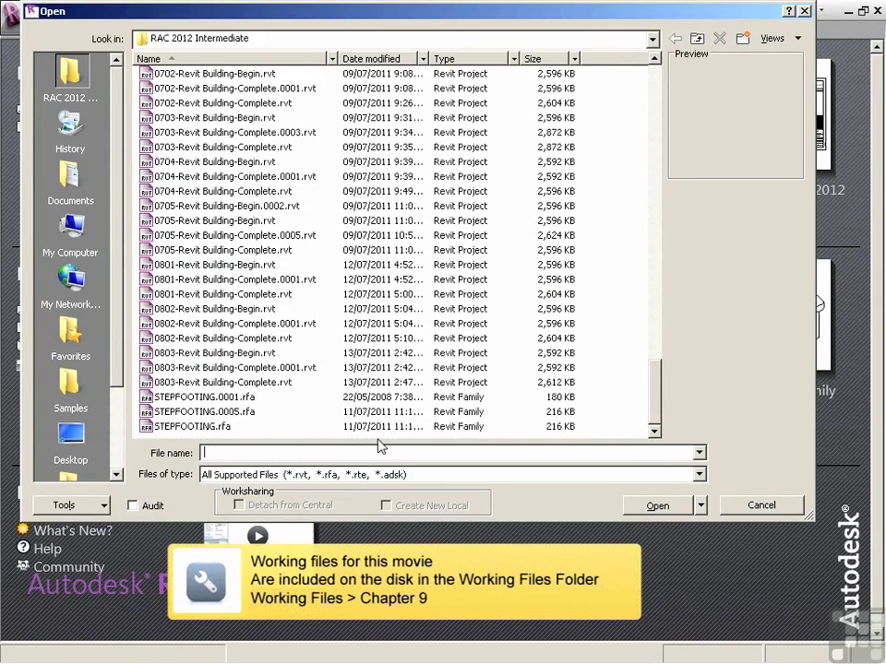
pyautogui.click(182, 382)
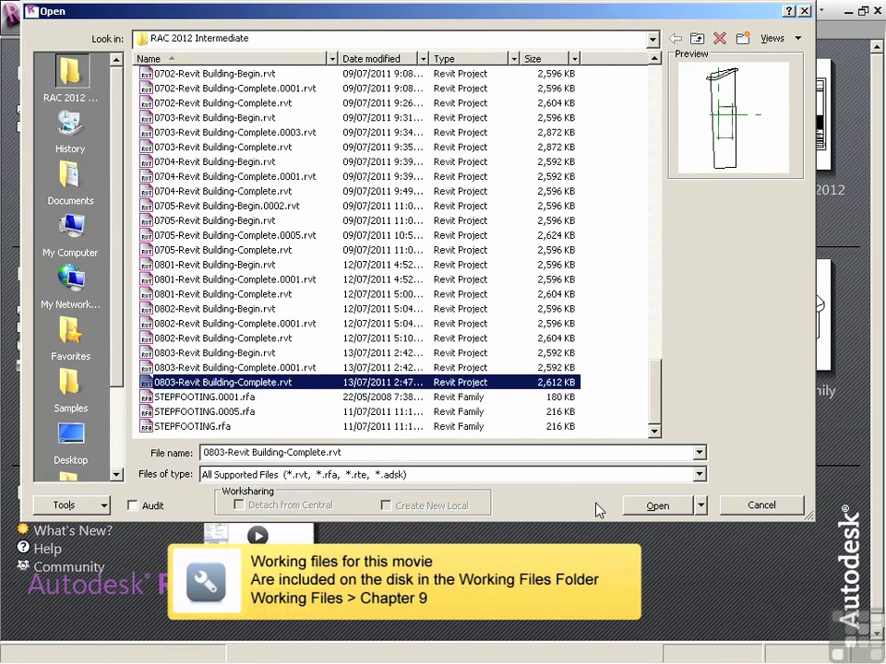
# Open the project and save a copy as 0901-Revit Building-Begin.rvt
pyautogui.click(654, 505)
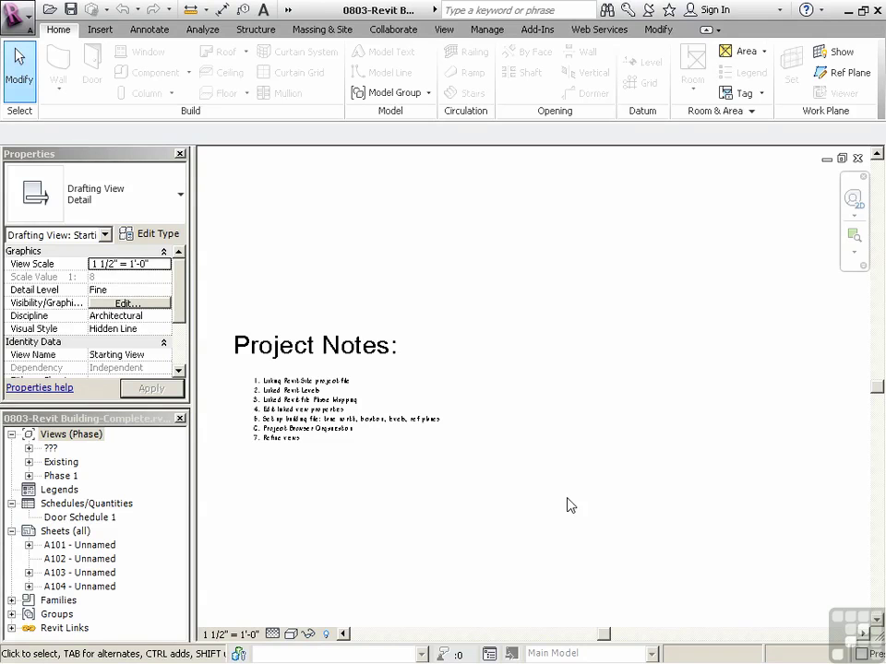
pyautogui.click(17, 14)
pyautogui.moveTo(92, 217)
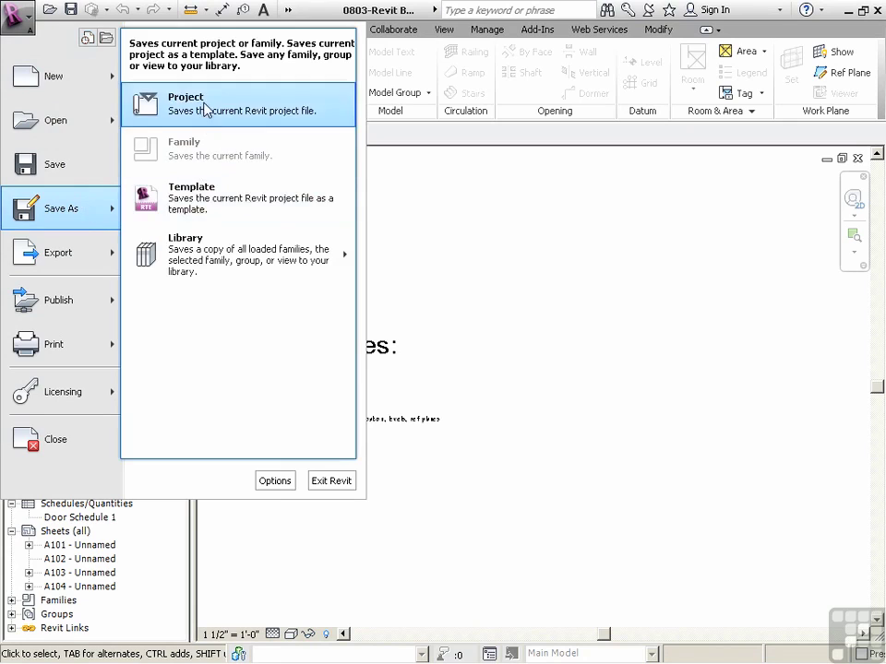
pyautogui.click(155, 107)
pyautogui.click(312, 459)
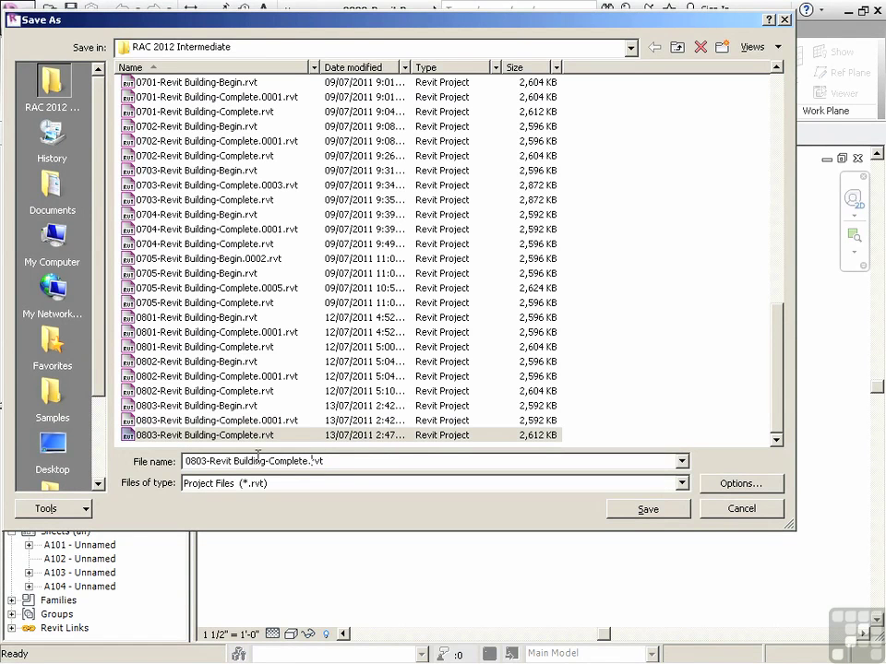
pyautogui.moveTo(207, 461); pyautogui.dragTo(184, 461)
pyautogui.write('0901')
pyautogui.moveTo(307, 460); pyautogui.dragTo(267, 460)
pyautogui.write('Begin')
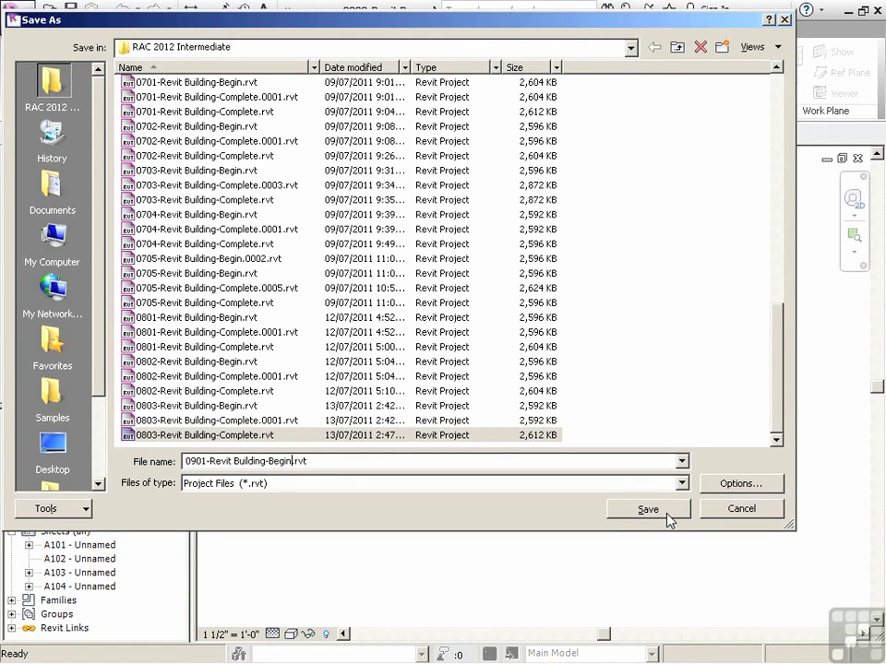
pyautogui.click(666, 514)
# Save the project again as 0901-Revit Building-Complete.rvt
pyautogui.click(29, 18)
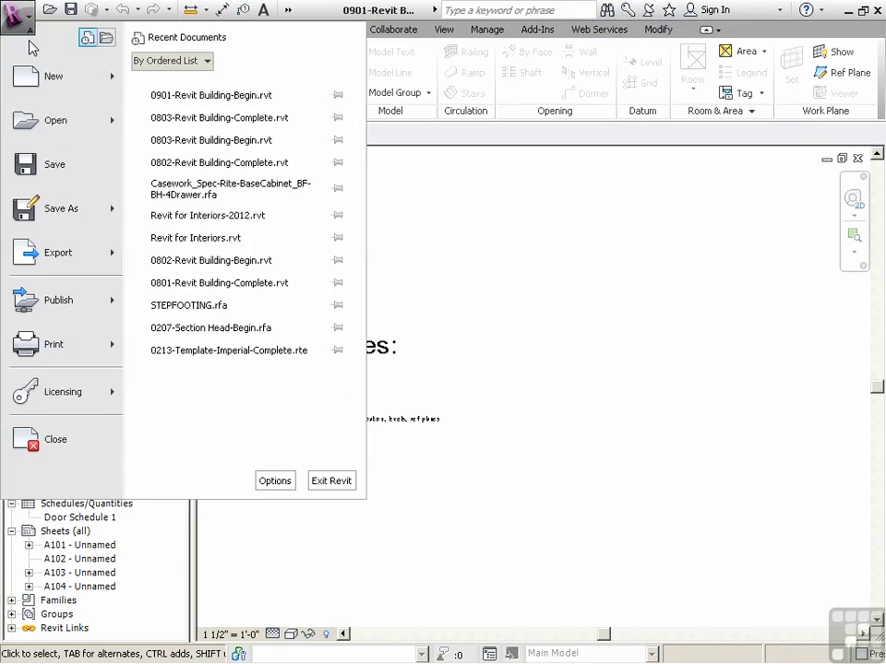
pyautogui.moveTo(109, 208)
pyautogui.click(200, 109)
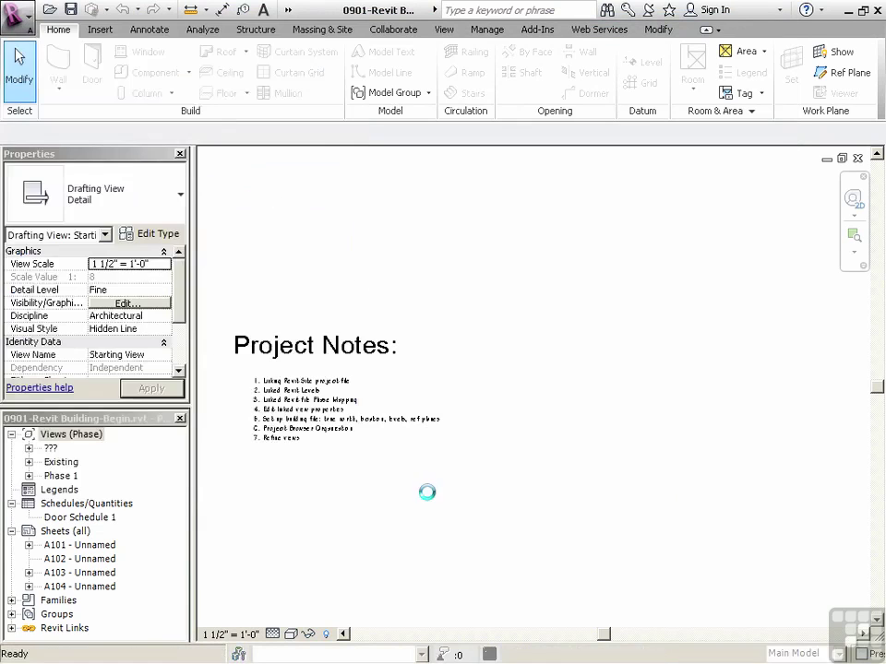
pyautogui.doubleClick(288, 461)
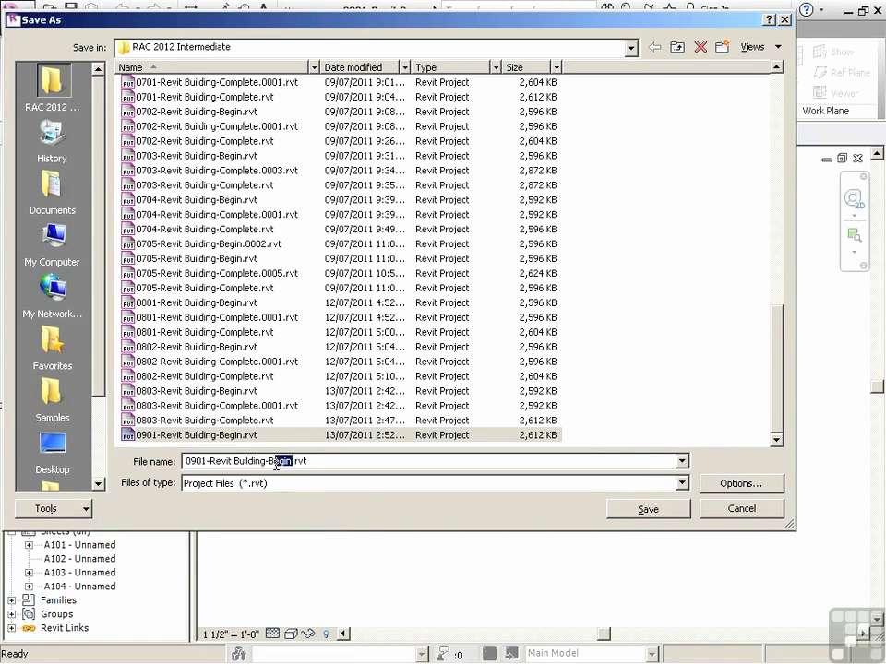
pyautogui.write('Complete')
pyautogui.click(718, 487)
pyautogui.click(409, 392)
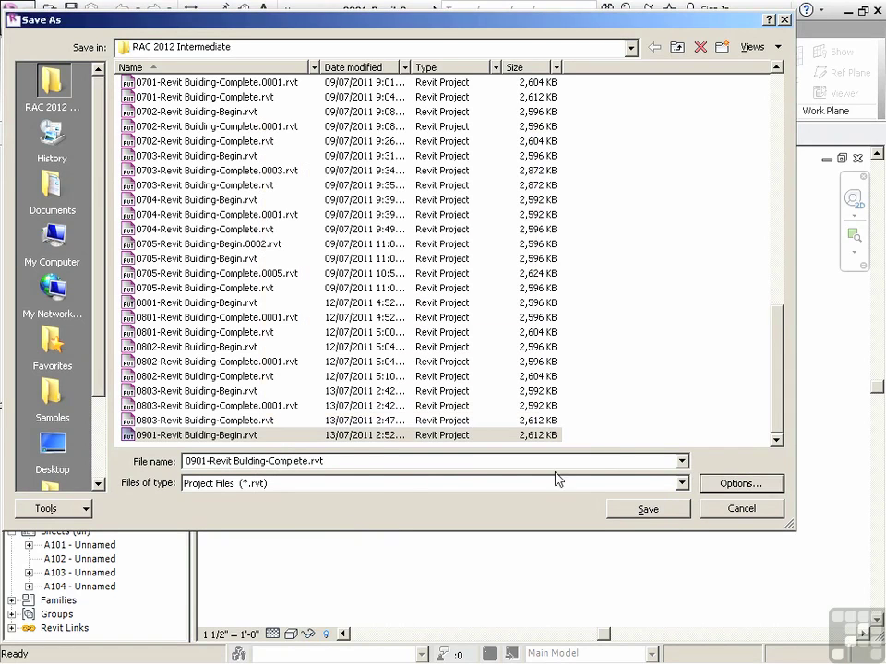
pyautogui.click(646, 509)
# Add line 8, 'adding foundation walls', to the Project Notes text note
pyautogui.click(262, 452)
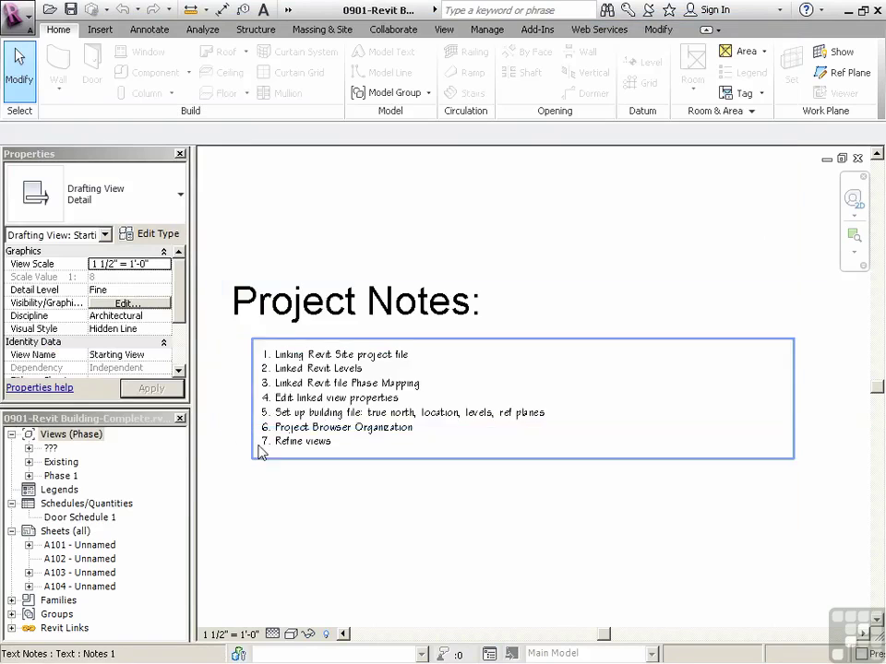
pyautogui.scroll(3, 260, 438)
pyautogui.doubleClick(258, 439)
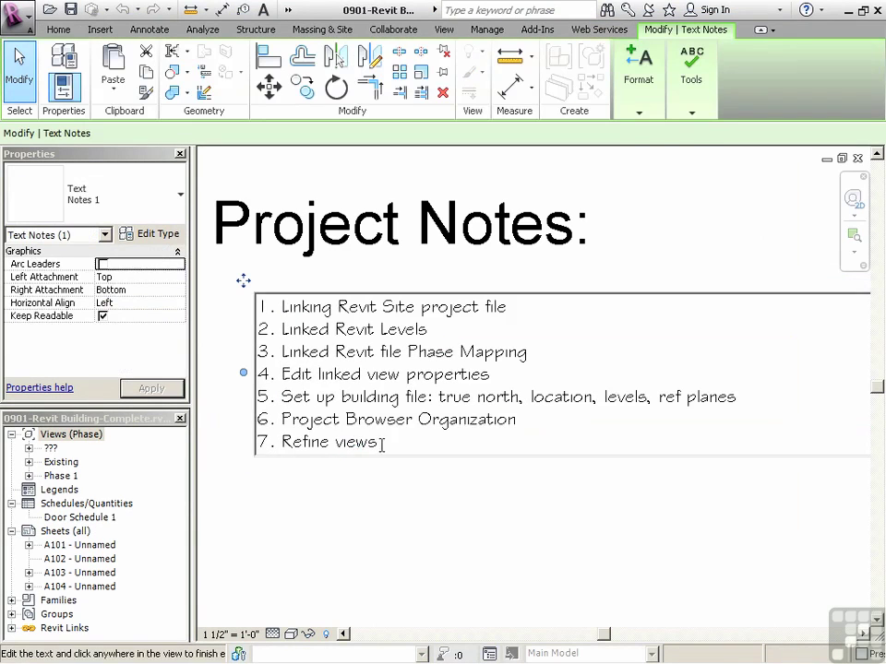
pyautogui.press('Return')
pyautogui.write('a')
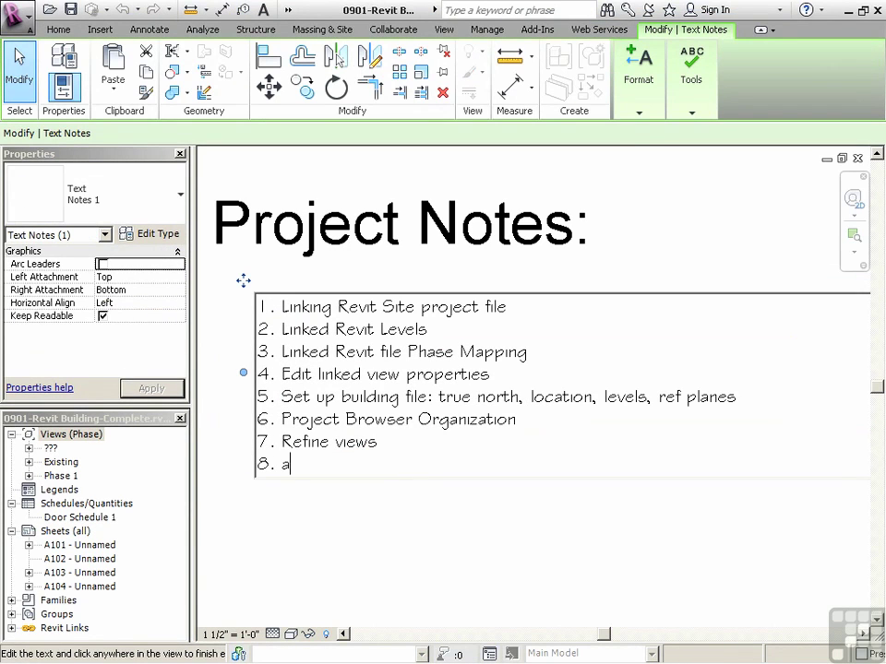
pyautogui.write('dding foundation wa')
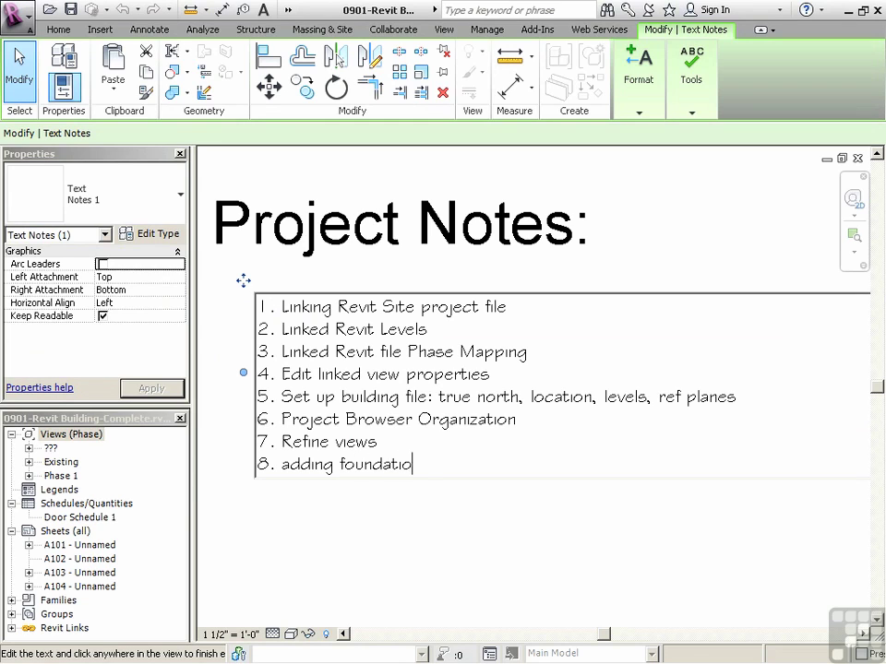
pyautogui.write('lls')
pyautogui.click(362, 534)
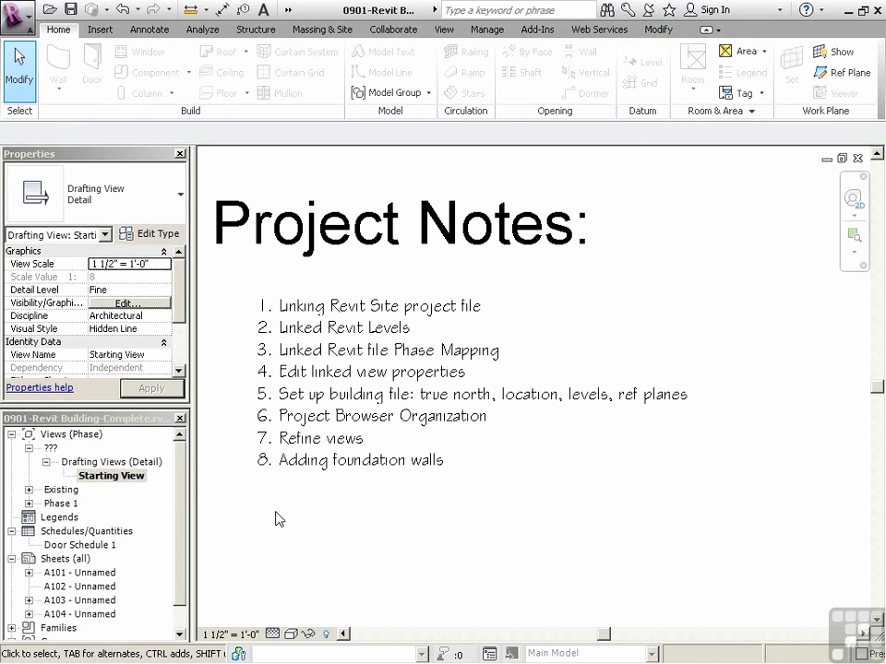
# Open Foundation Plan Existing from the Existing phase floor plans and start the Wall tool
pyautogui.click(40, 491)
pyautogui.click(28, 490)
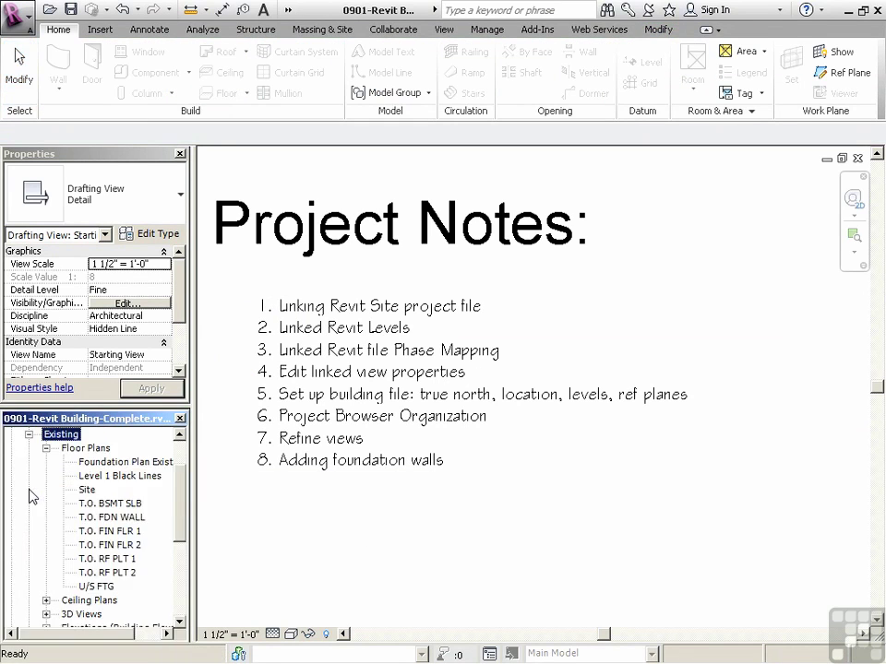
pyautogui.doubleClick(111, 466)
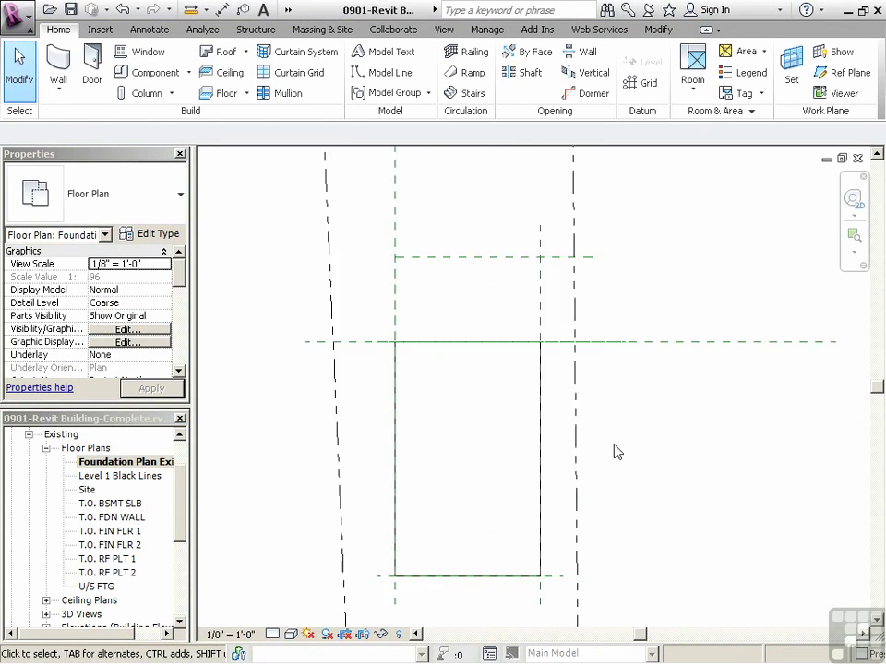
pyautogui.click(71, 72)
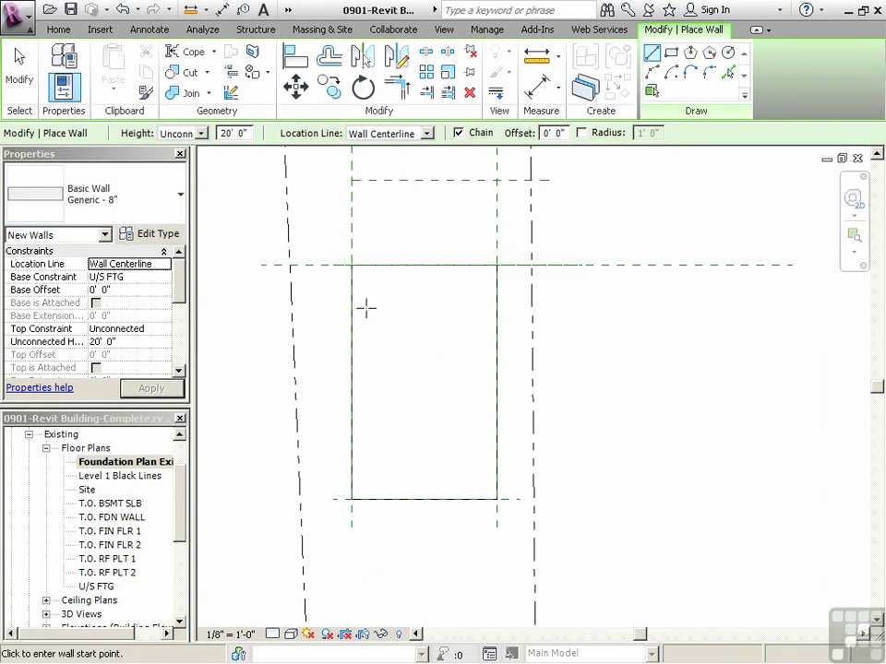
# Duplicate the Generic - 8" wall type as a new type named FW1-8"
pyautogui.click(131, 238)
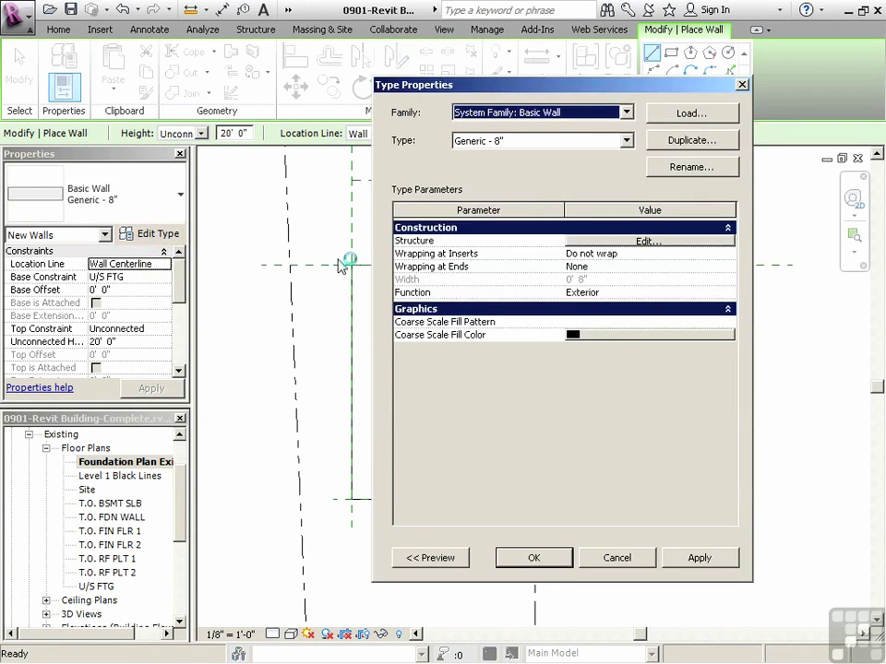
pyautogui.moveTo(537, 87); pyautogui.dragTo(451, 87)
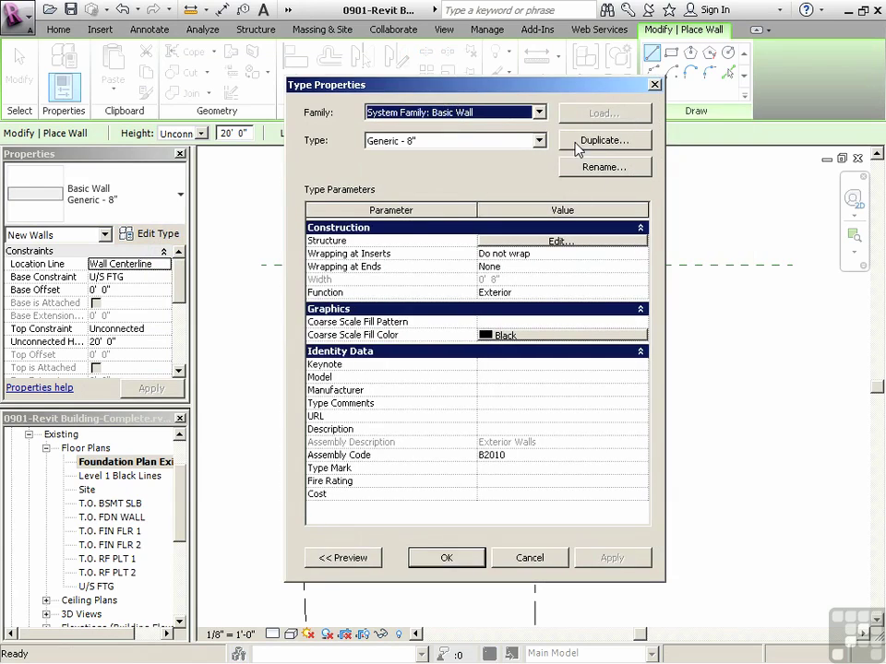
pyautogui.click(583, 148)
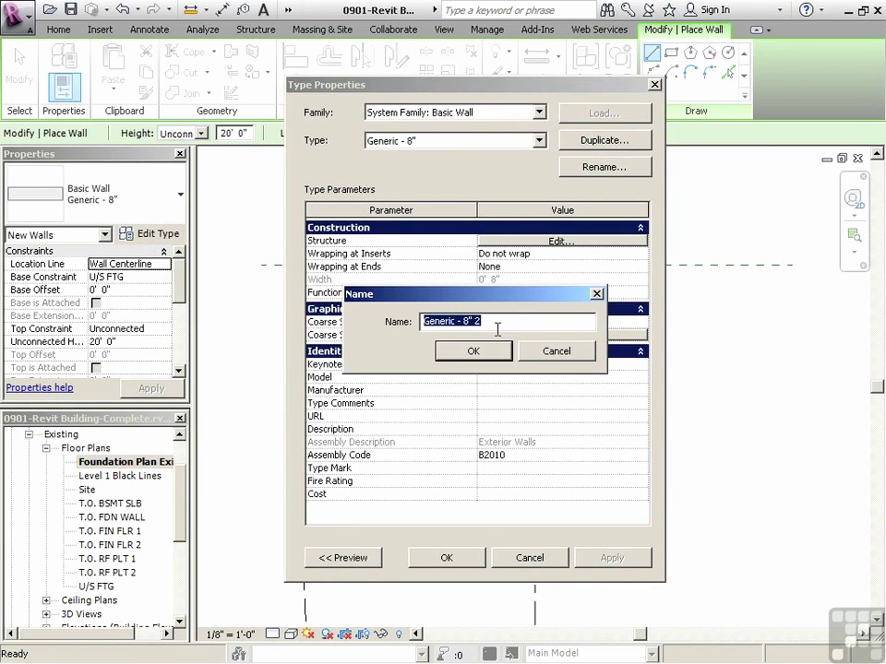
pyautogui.press('capslock')
pyautogui.write('FW')
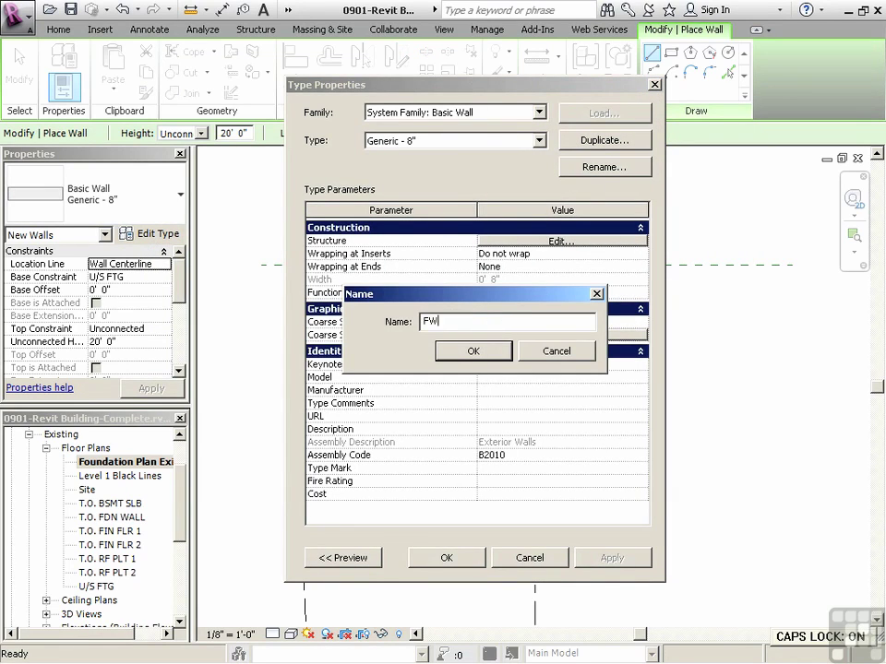
pyautogui.write('1-8')
pyautogui.click(476, 351)
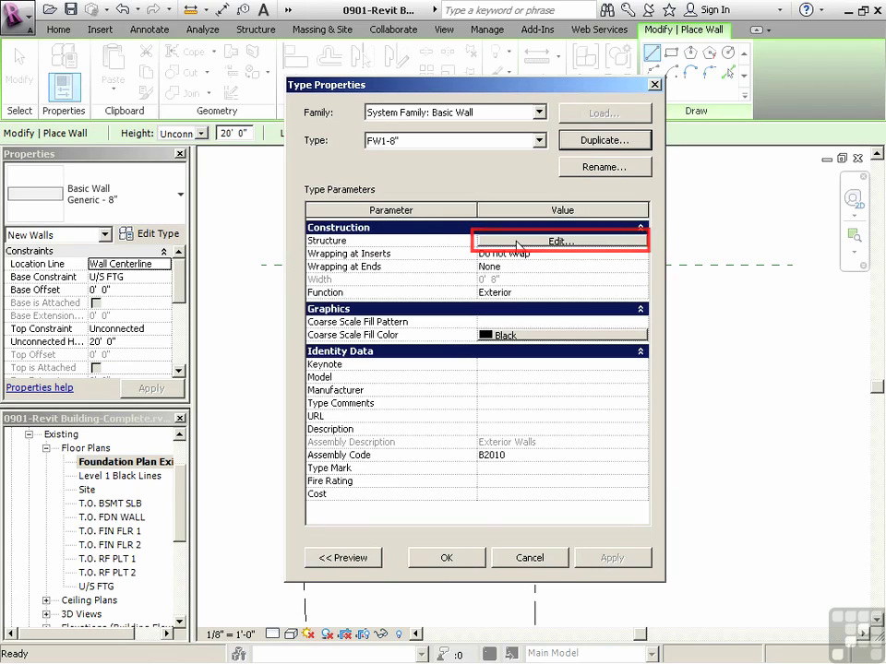
# Assign Concrete - Cast-in-Place Concrete to the FW1-8" structure layer
pyautogui.click(514, 242)
pyautogui.click(524, 243)
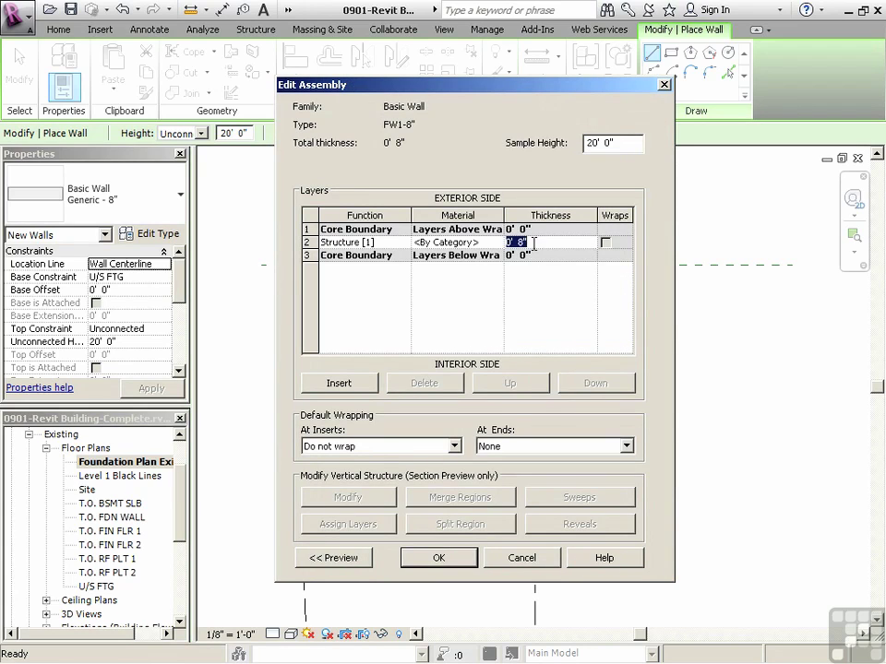
pyautogui.click(394, 242)
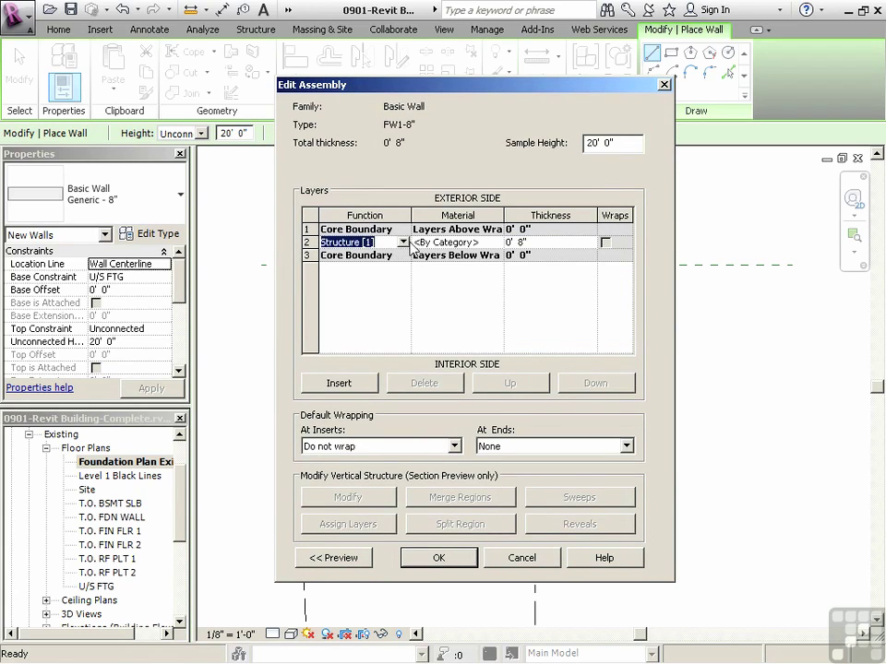
pyautogui.click(472, 243)
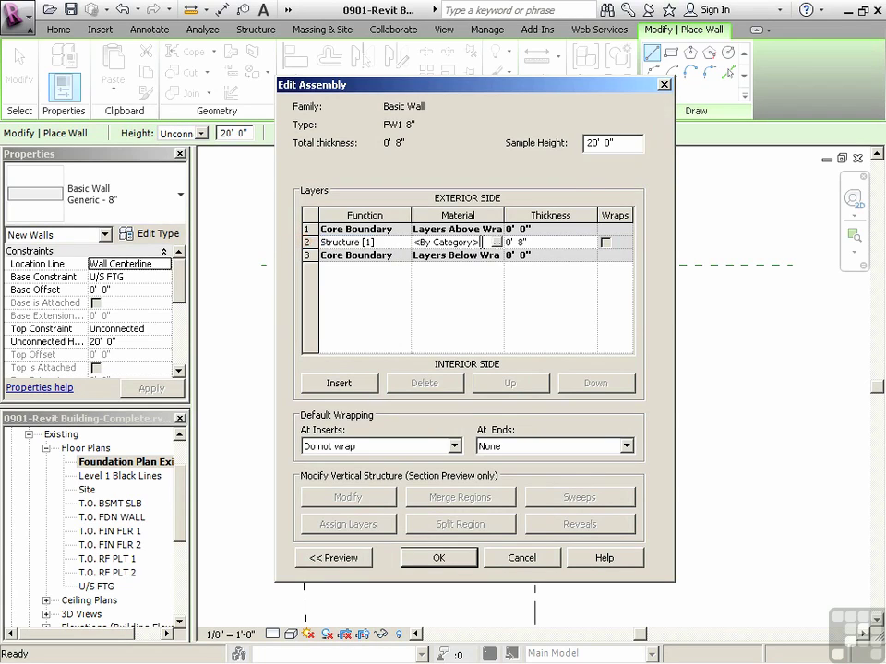
pyautogui.click(496, 242)
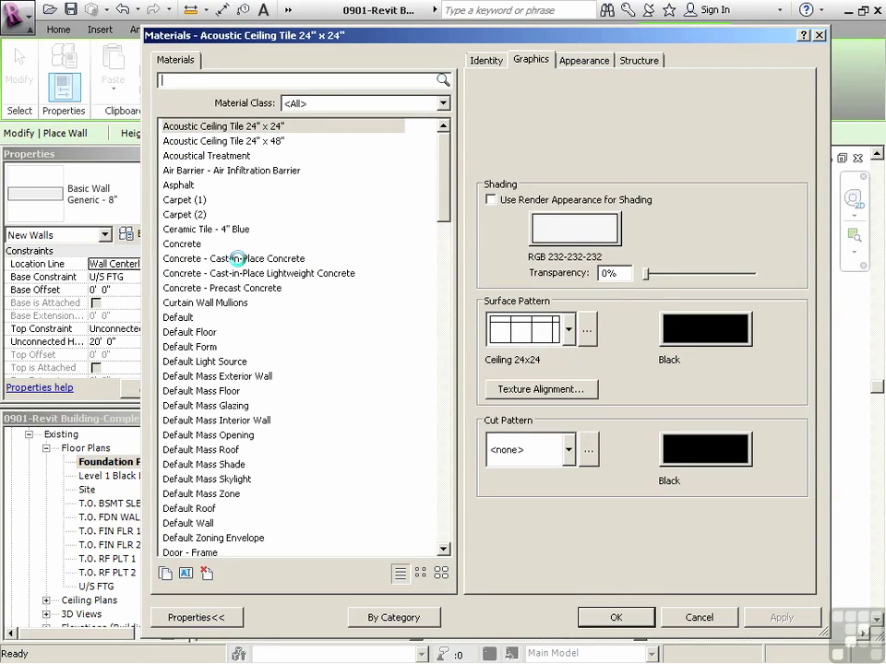
pyautogui.click(238, 258)
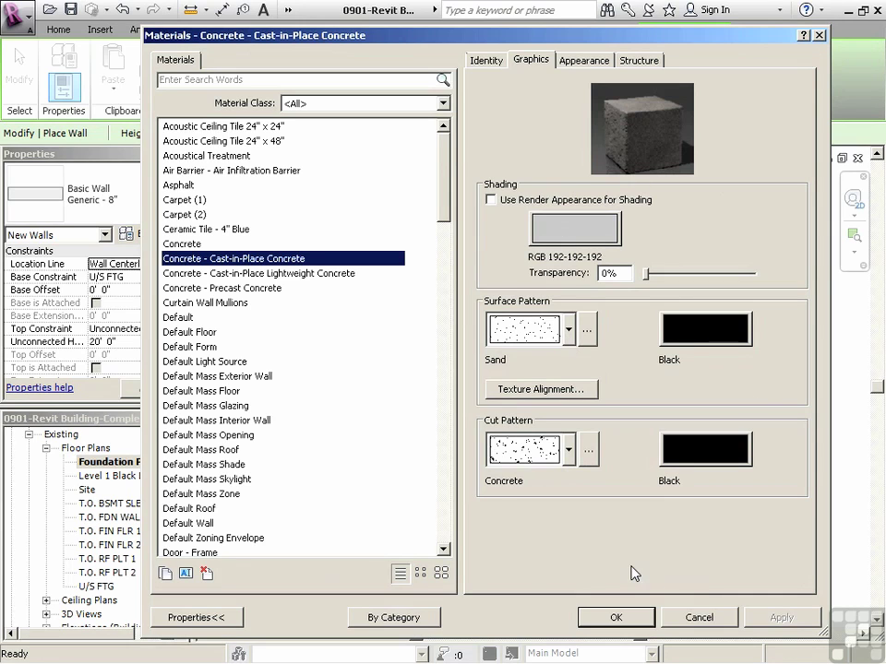
pyautogui.click(614, 617)
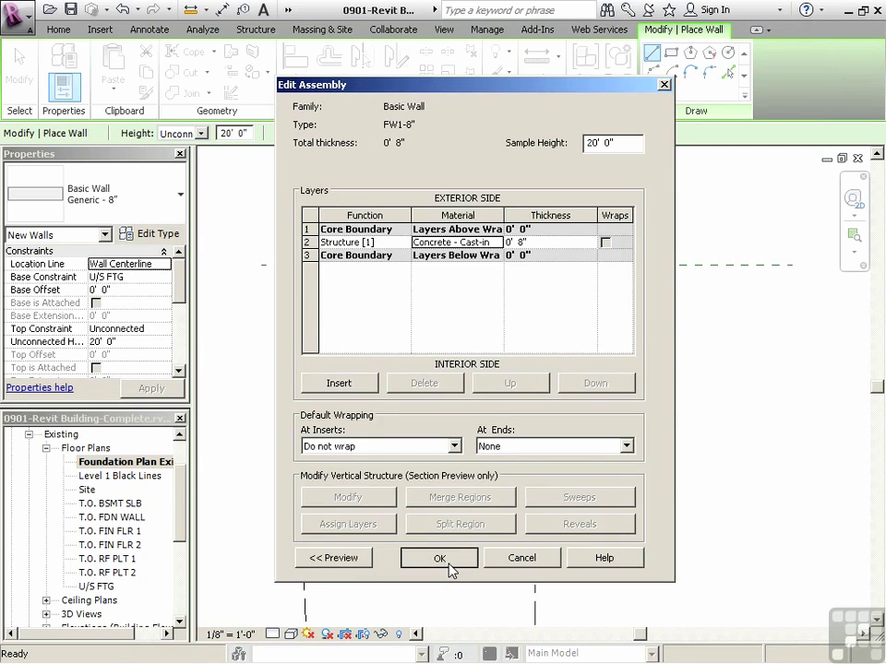
# Accept the layer changes and set the FW1-8" type Function to Foundation
pyautogui.click(439, 559)
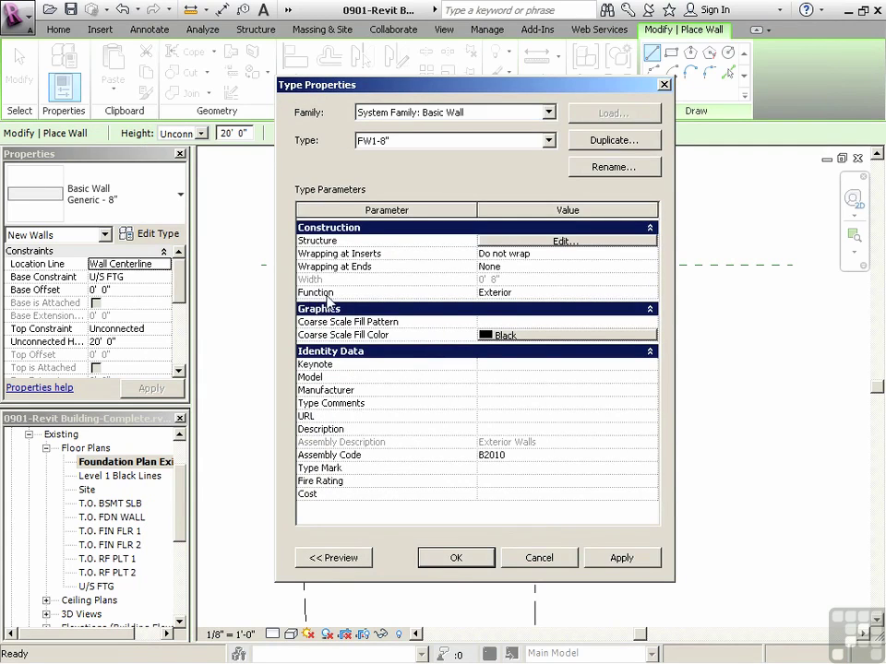
pyautogui.click(527, 291)
pyautogui.click(649, 291)
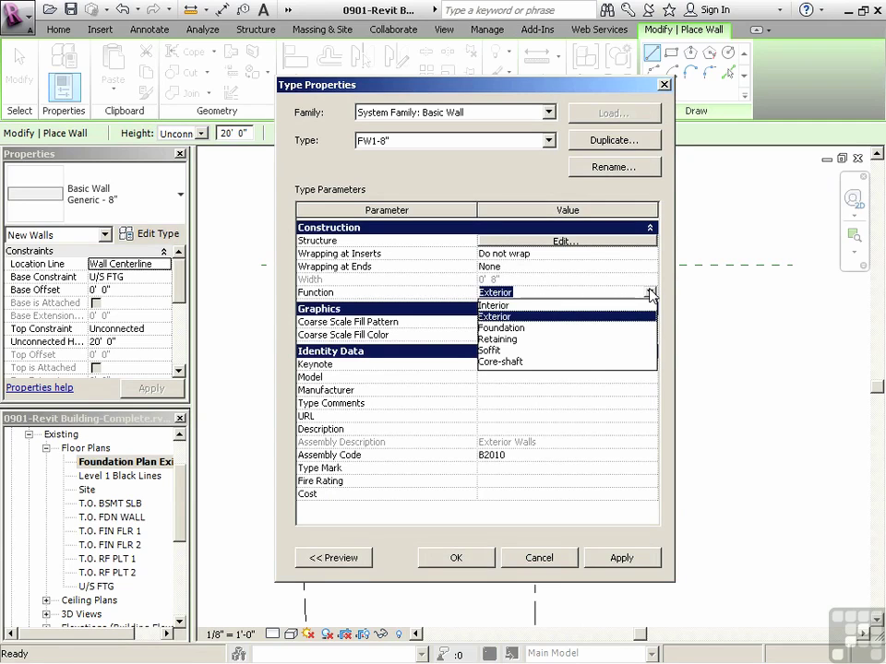
pyautogui.click(500, 329)
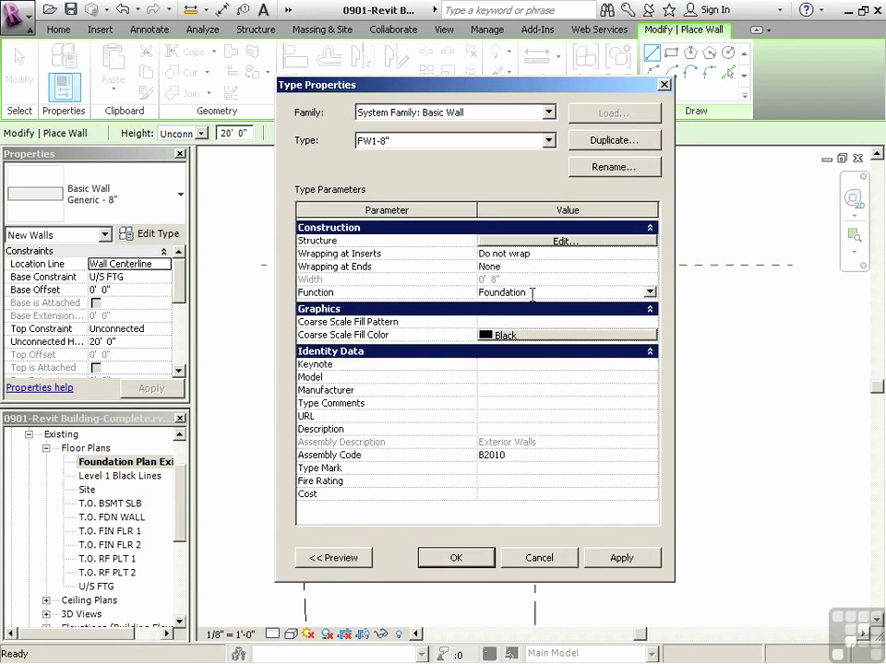
pyautogui.click(455, 558)
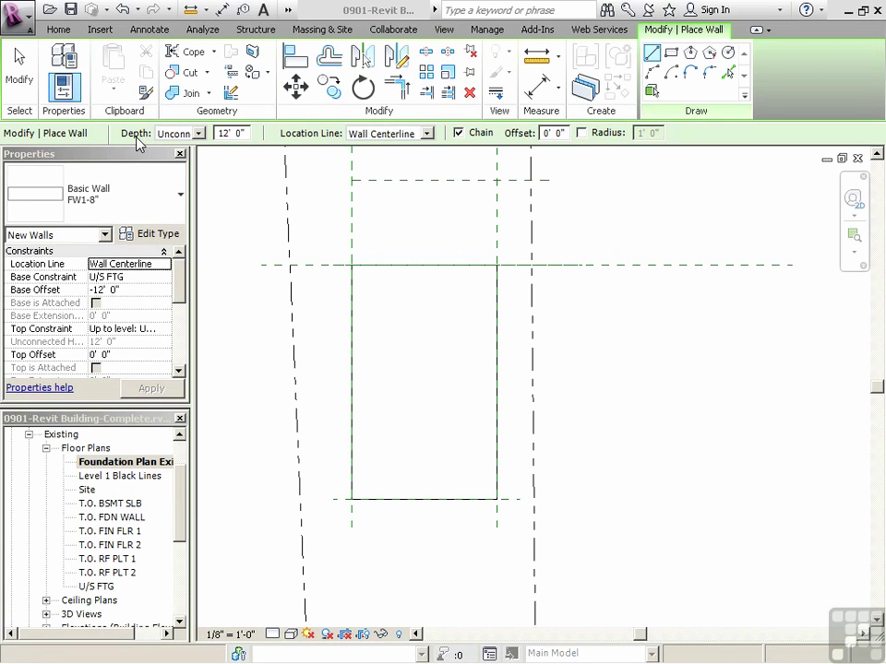
pyautogui.click(130, 208)
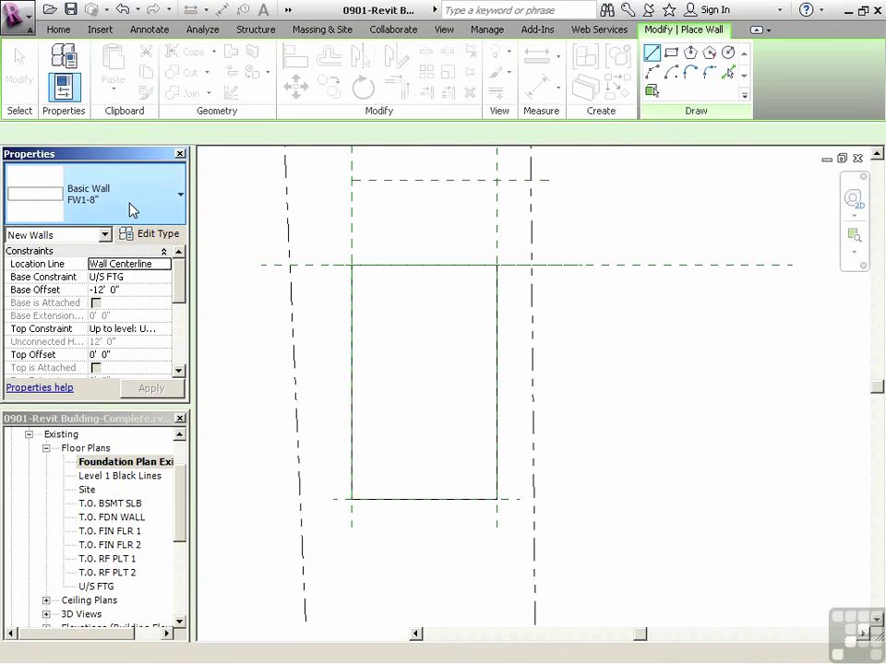
pyautogui.click(111, 360)
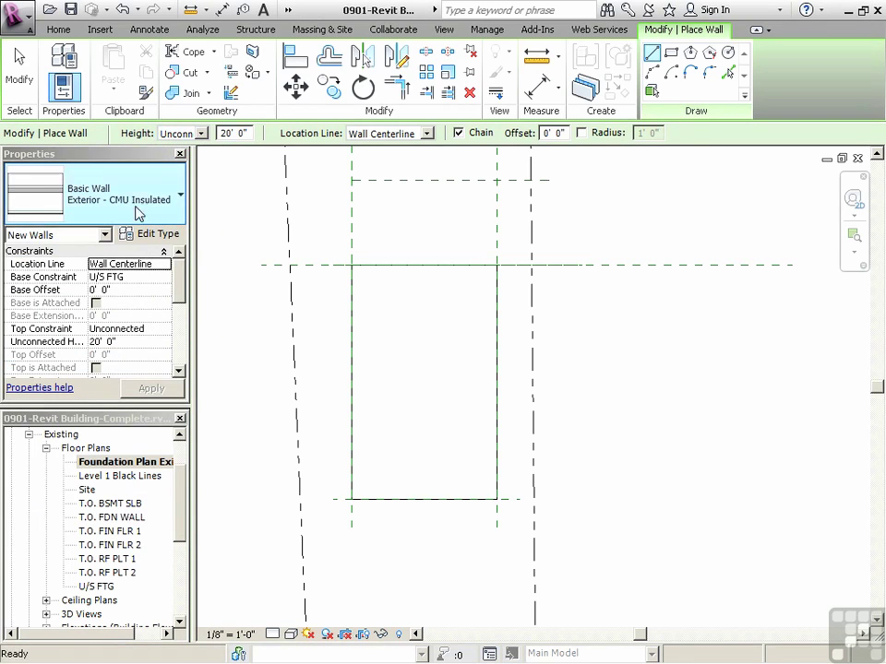
pyautogui.click(144, 214)
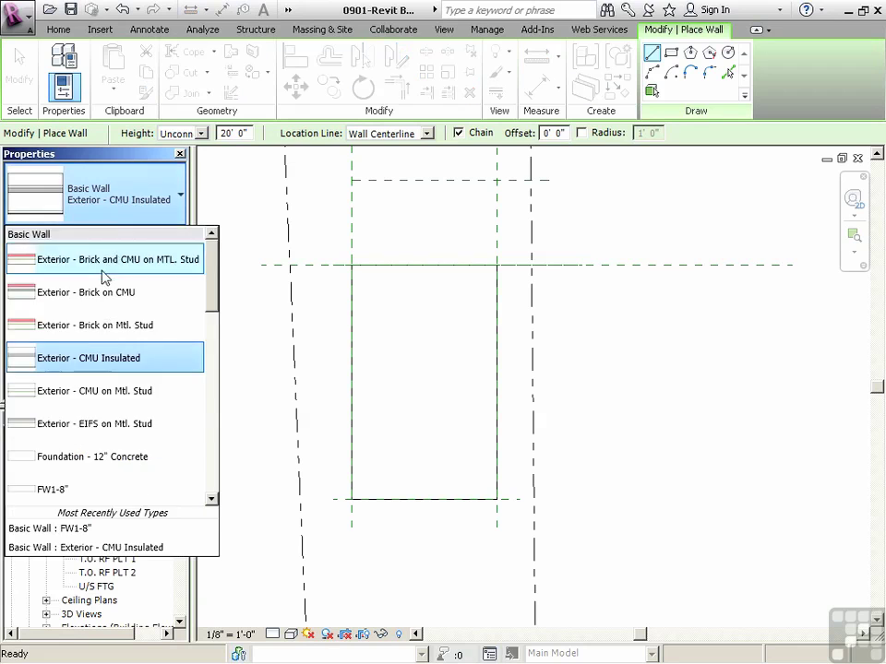
pyautogui.click(64, 491)
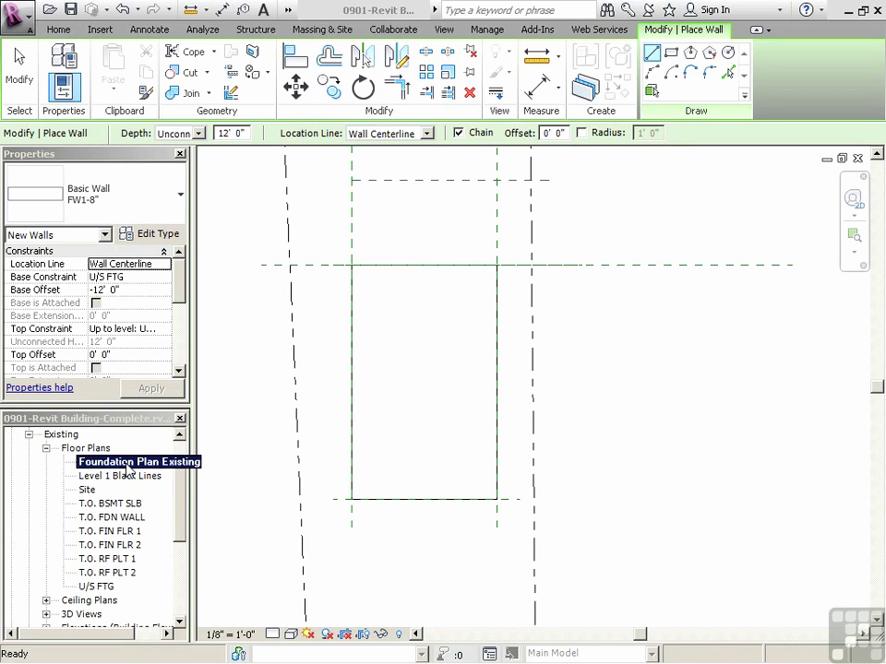
# In the T.O. FDN WALL plan, set wall Depth to U/S FTG with an 8" base offset
pyautogui.click(116, 520)
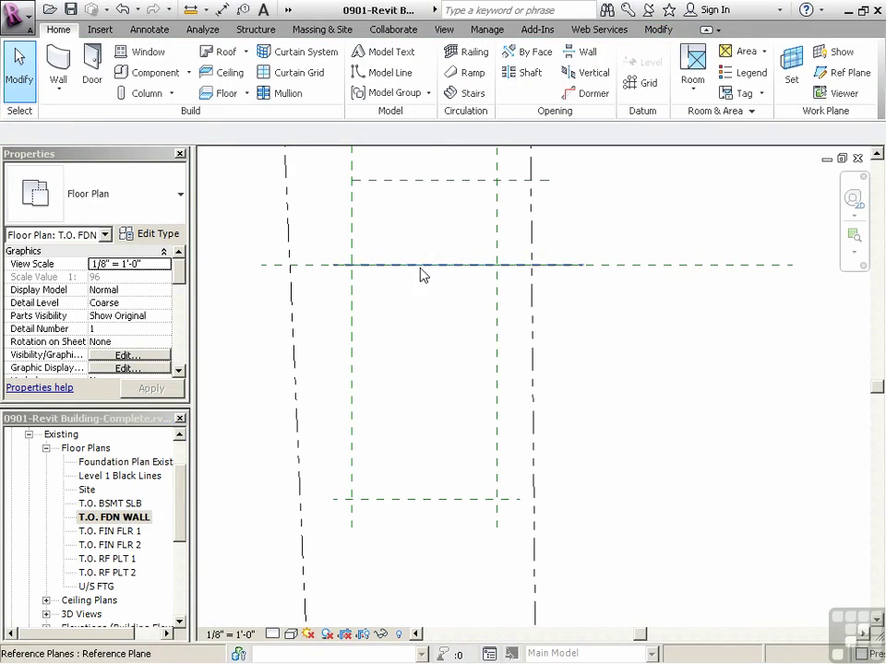
pyautogui.click(58, 64)
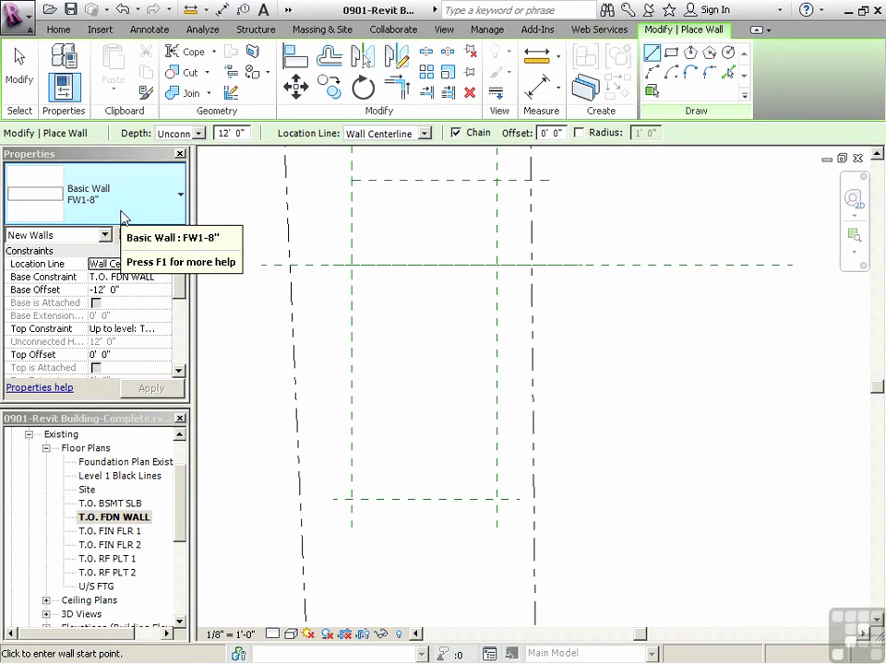
pyautogui.click(197, 134)
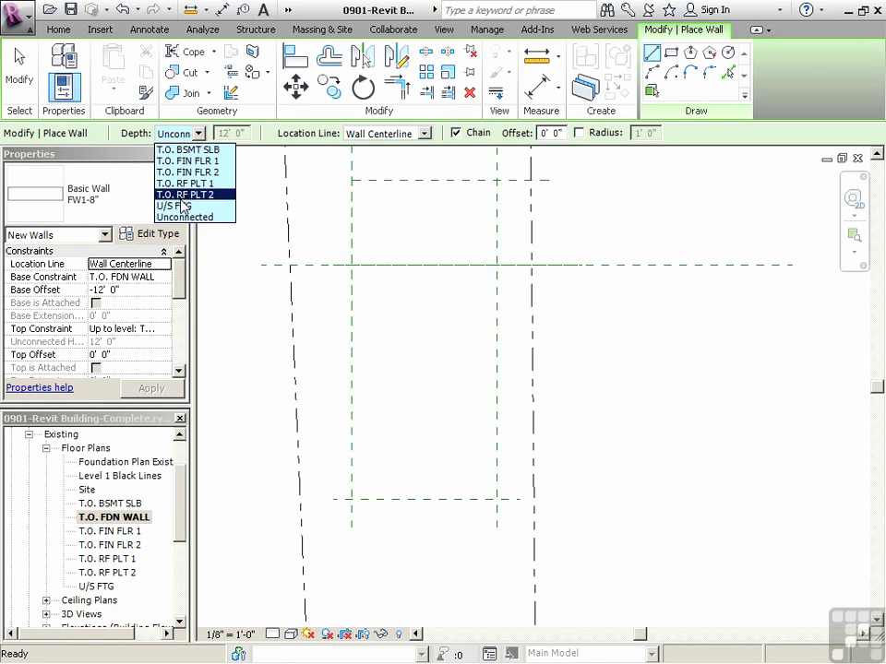
pyautogui.click(182, 207)
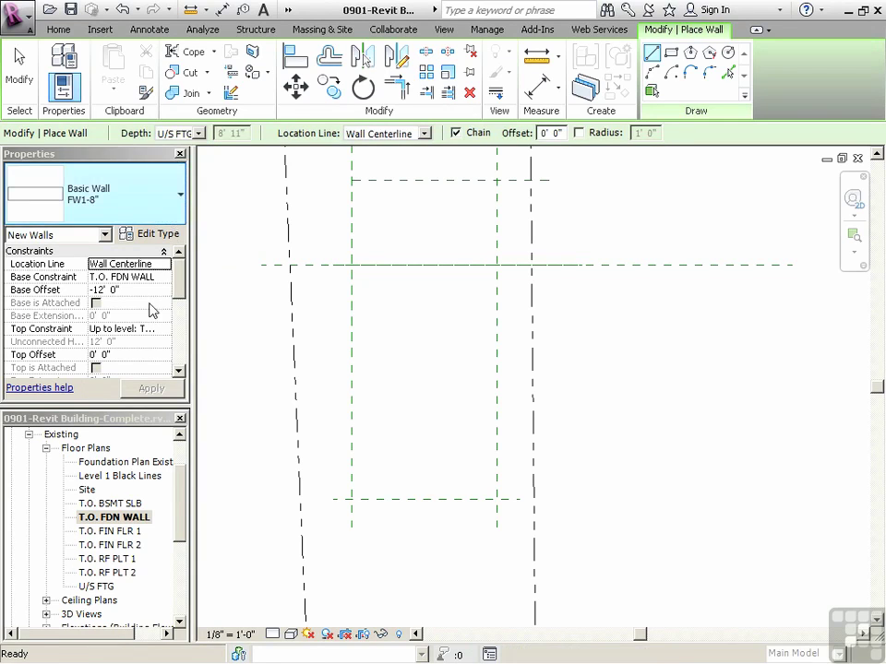
pyautogui.click(129, 289)
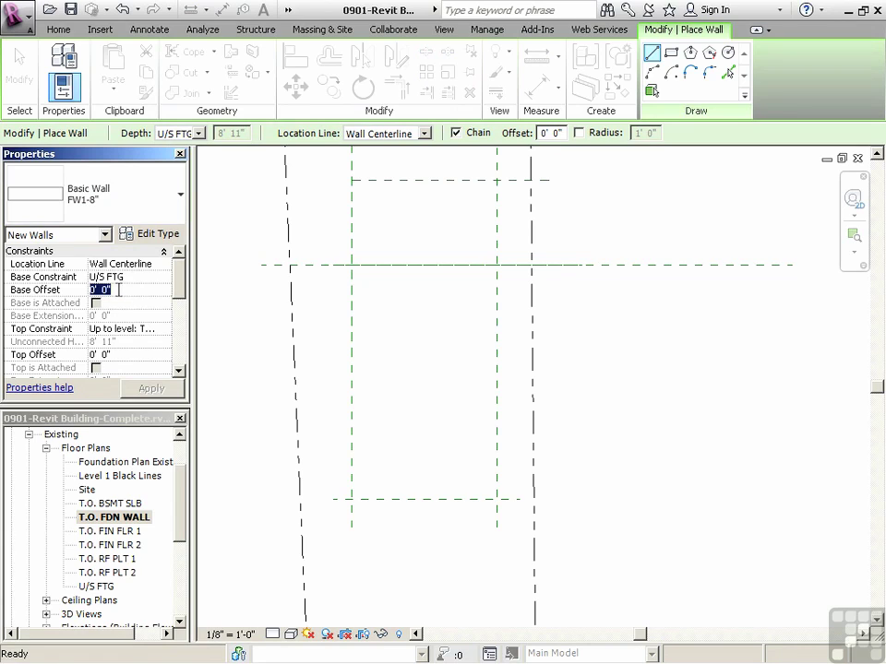
pyautogui.write('8"')
pyautogui.press('Return')
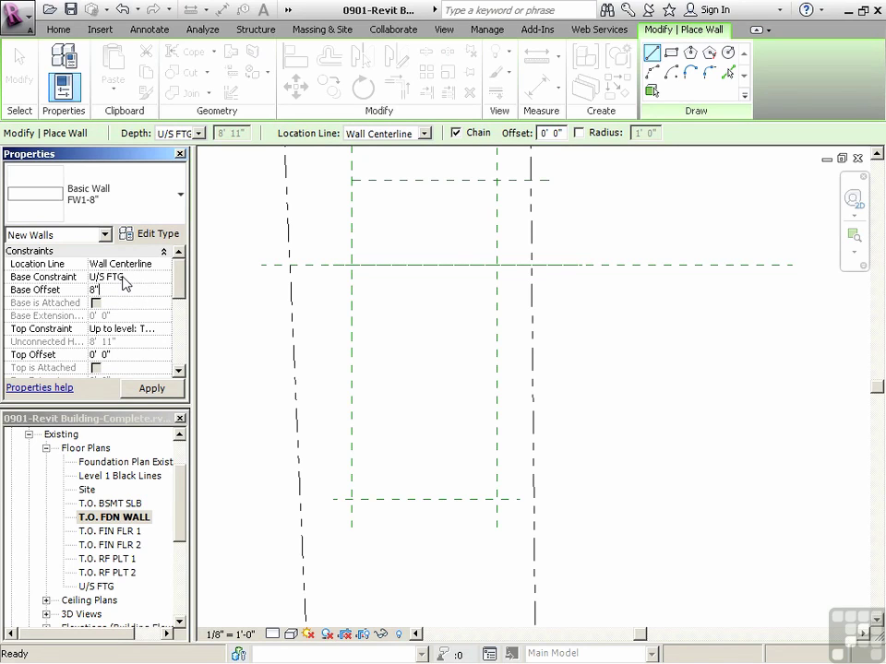
# Set the wall Location Line to Finish Face: Exterior
pyautogui.click(374, 135)
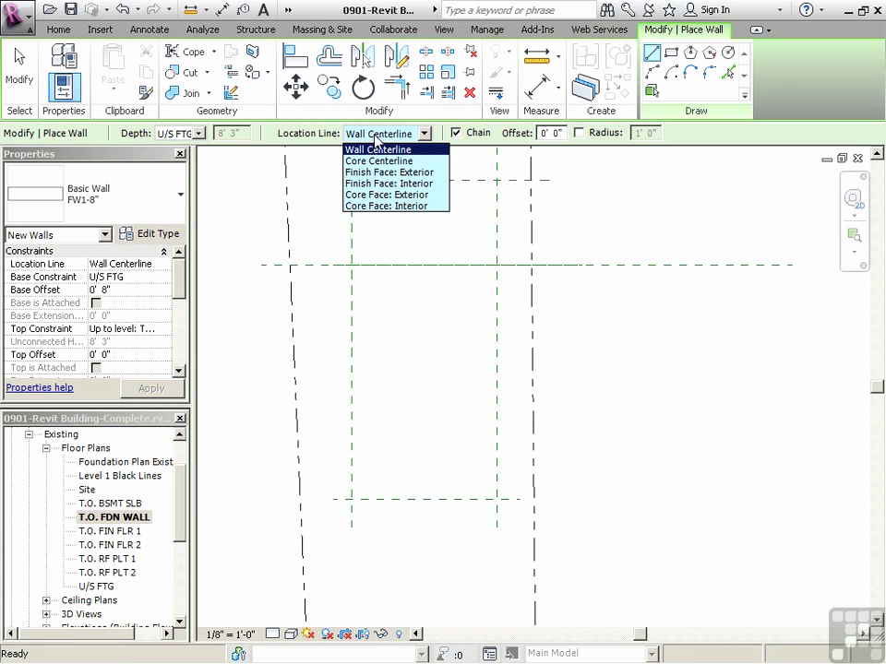
pyautogui.click(392, 173)
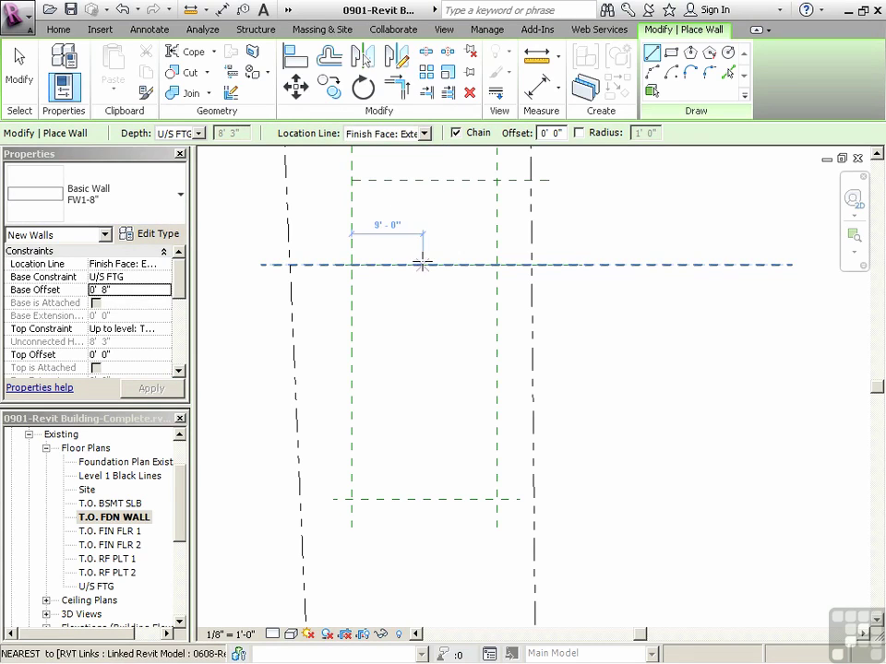
pyautogui.click(424, 134)
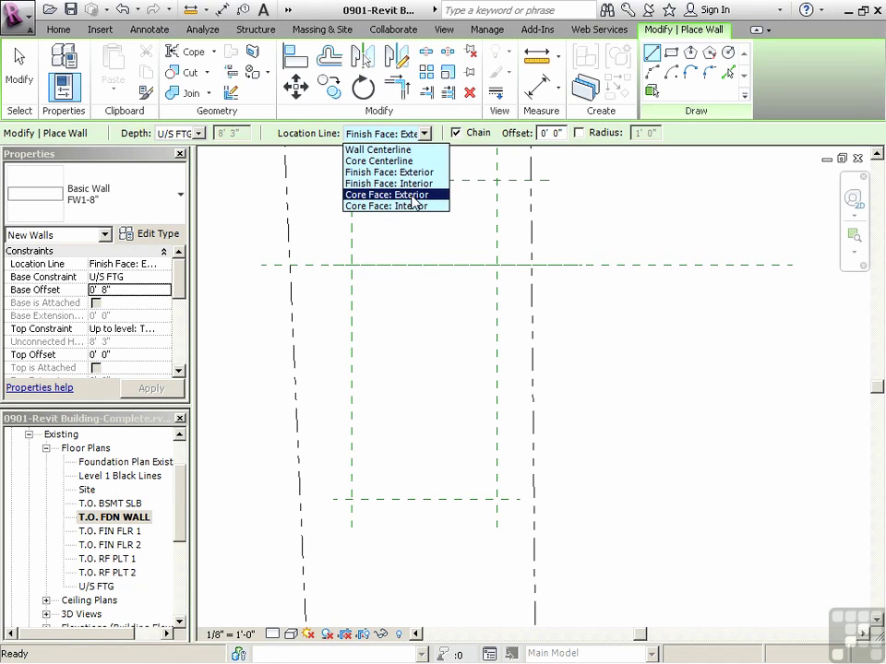
pyautogui.click(426, 136)
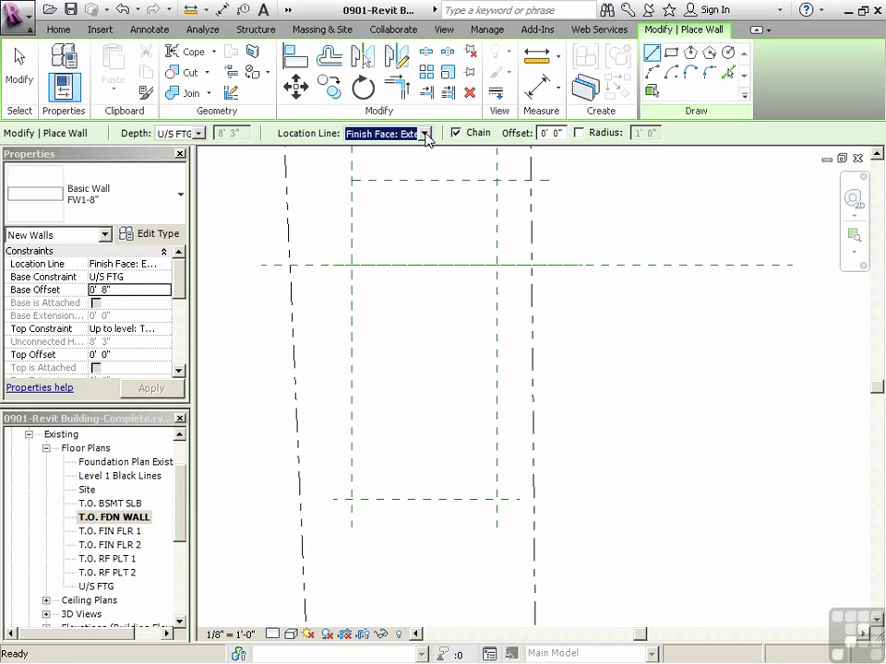
# Place FW1-8" walls through the four grid intersections back to the start corner
pyautogui.click(351, 265)
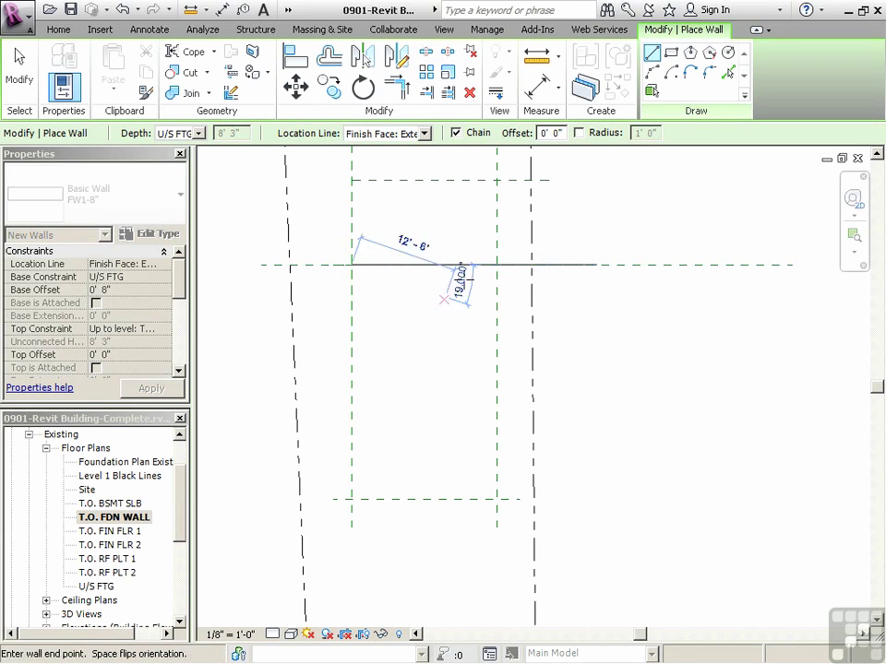
pyautogui.click(495, 264)
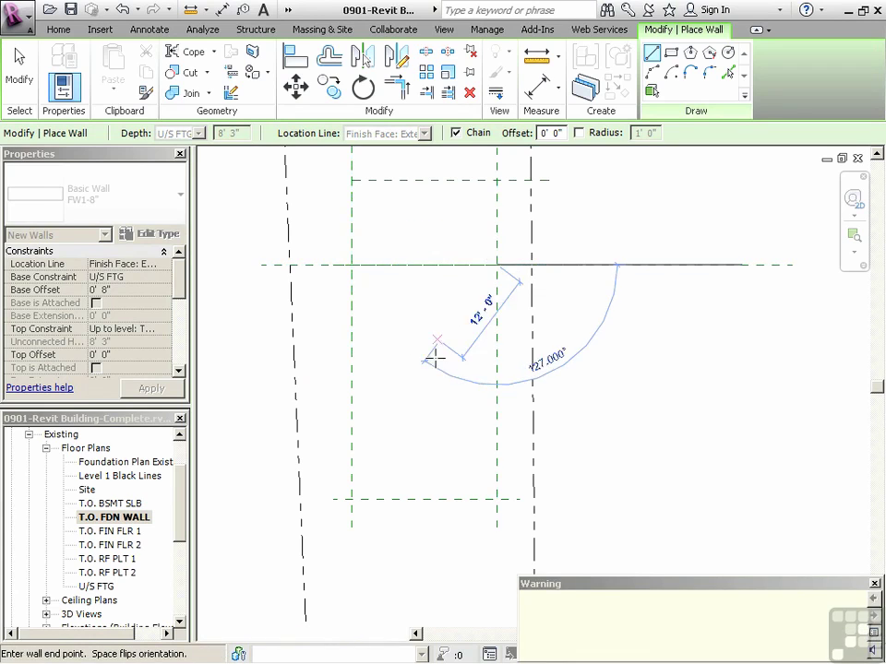
pyautogui.click(497, 499)
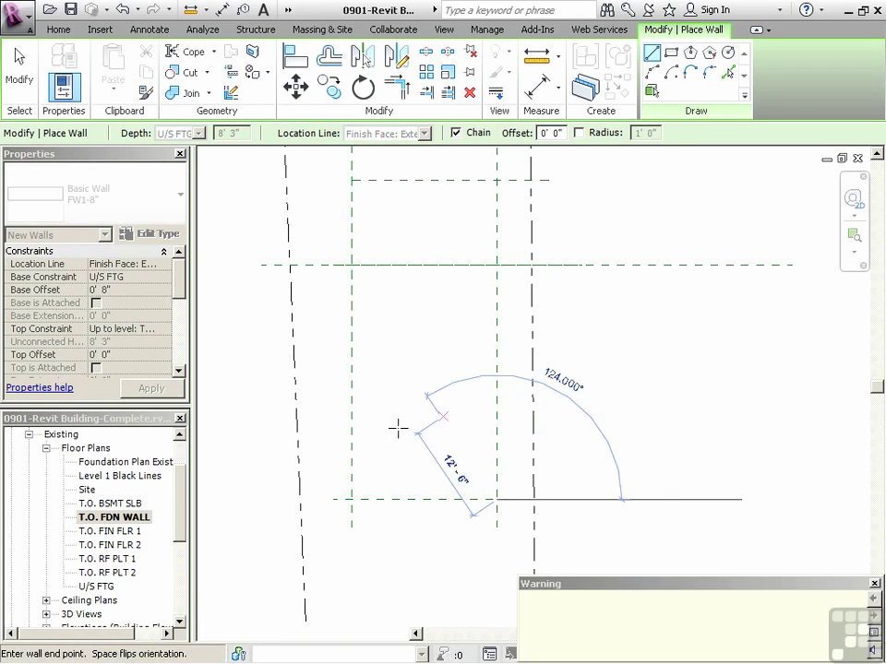
pyautogui.click(350, 499)
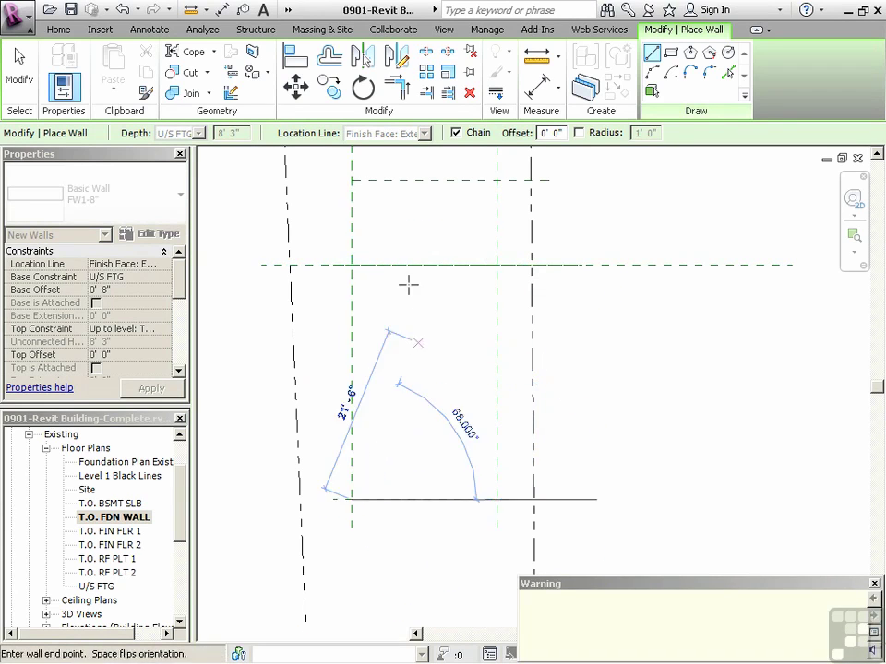
pyautogui.click(350, 264)
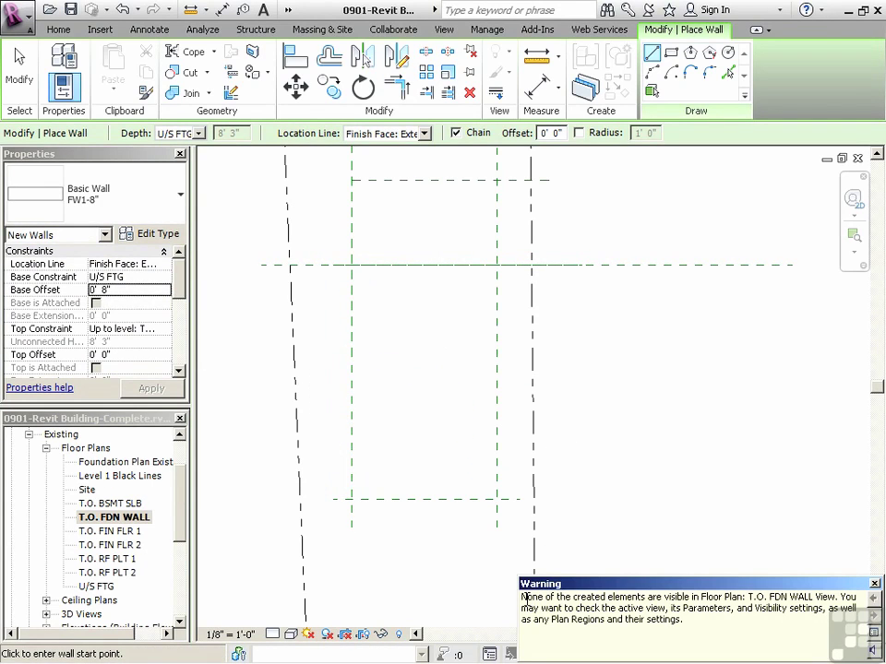
pyautogui.moveTo(523, 597); pyautogui.dragTo(754, 597)
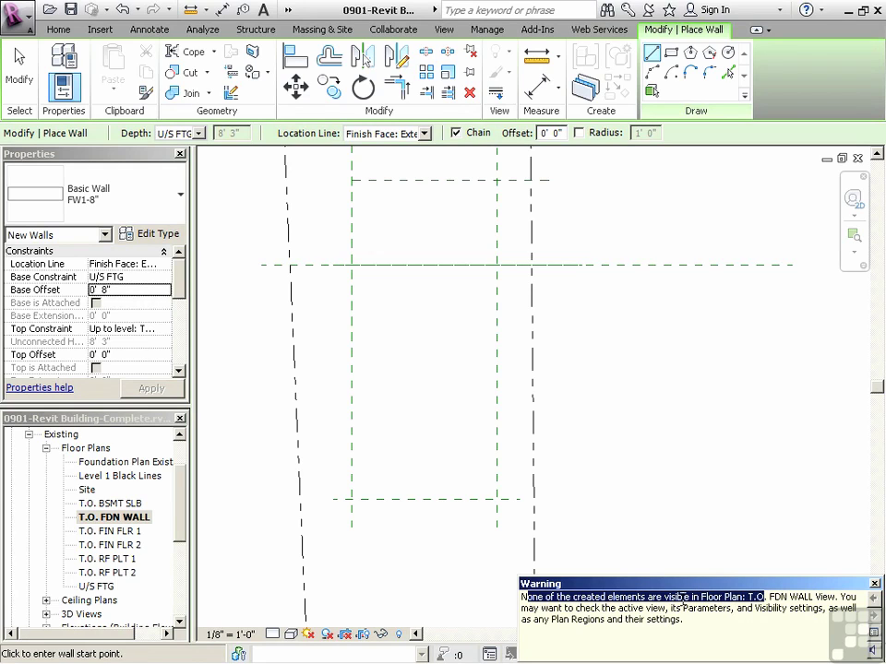
# Dismiss the warning, verify the walls in Foundation Plan Existing, then return to T.O. FDN WALL
pyautogui.click(874, 585)
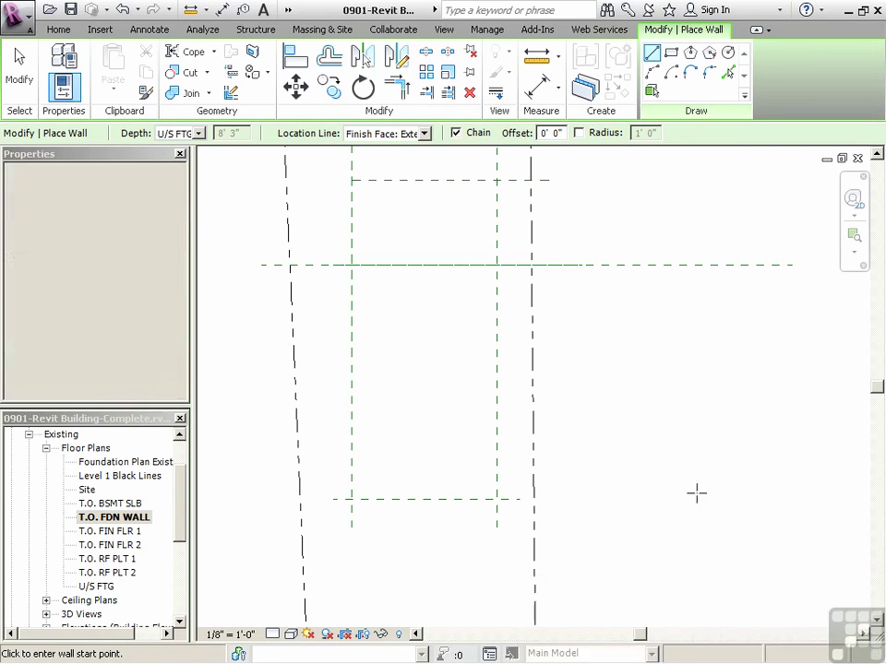
pyautogui.press('Escape')
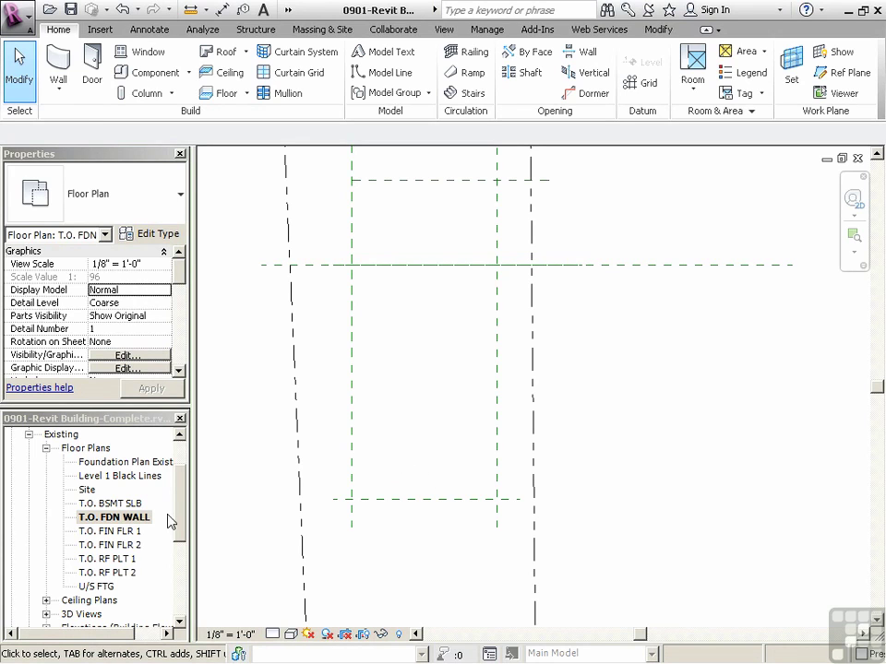
pyautogui.doubleClick(125, 461)
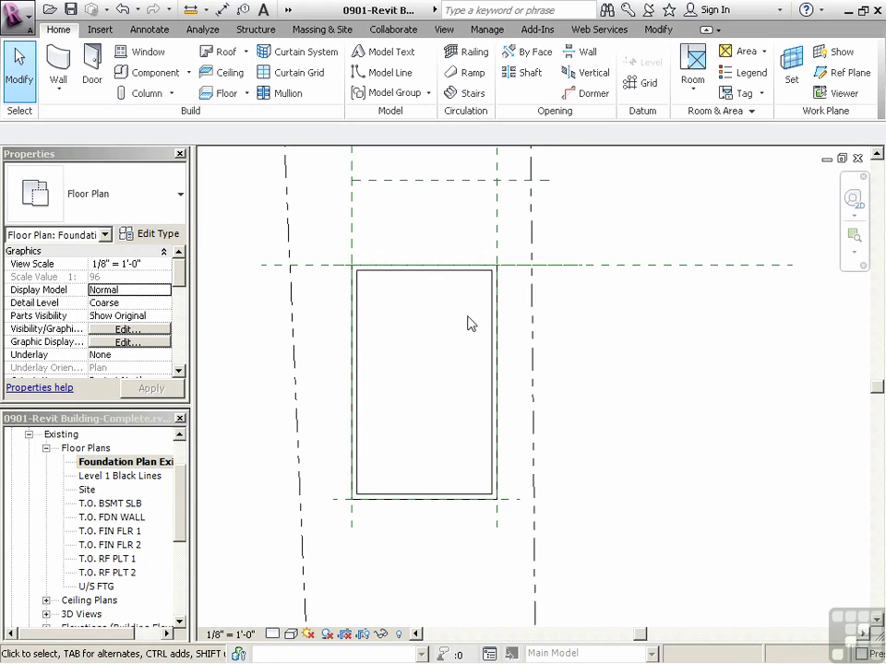
pyautogui.scroll(2, 471, 323)
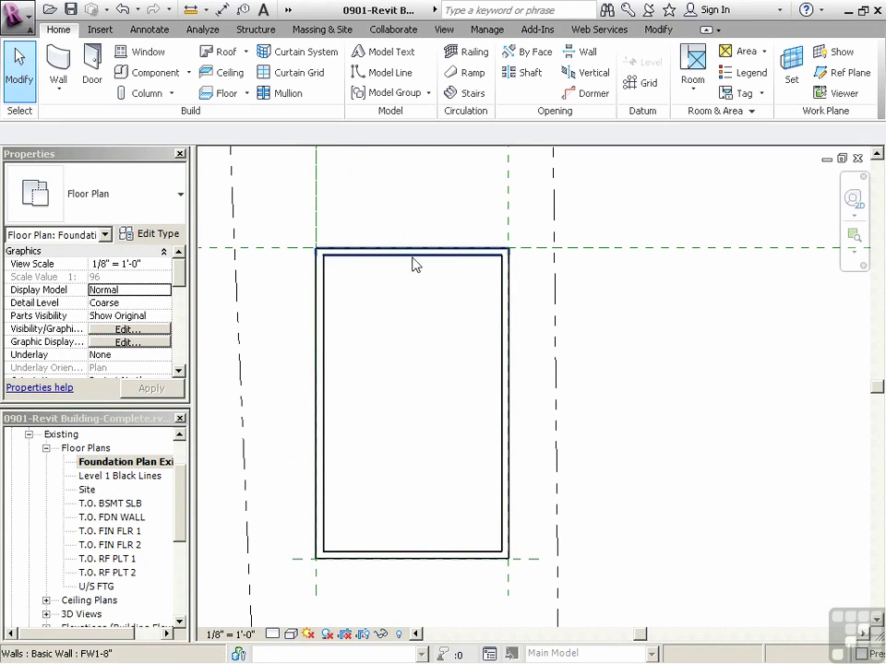
pyautogui.doubleClick(118, 526)
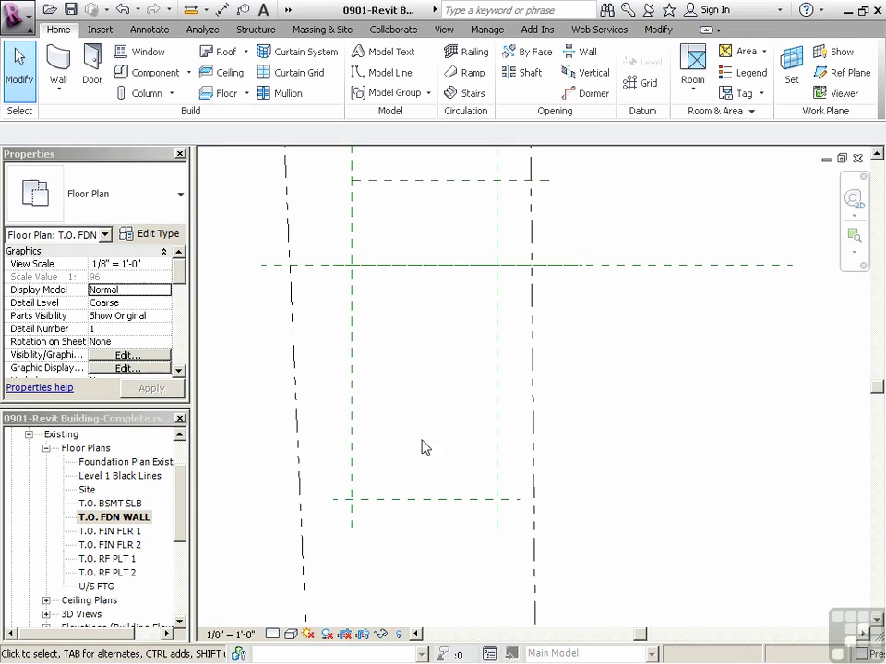
# Set the T.O. FDN WALL plan's View Range View Depth offset to -12'
pyautogui.moveTo(182, 282); pyautogui.dragTo(182, 358)
pyautogui.click(129, 330)
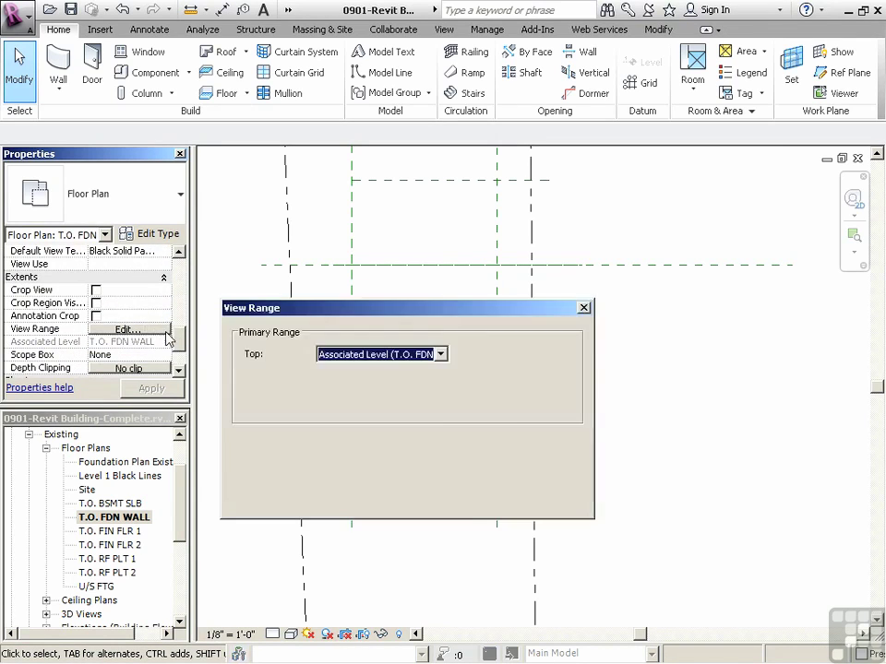
pyautogui.moveTo(550, 456); pyautogui.dragTo(470, 460)
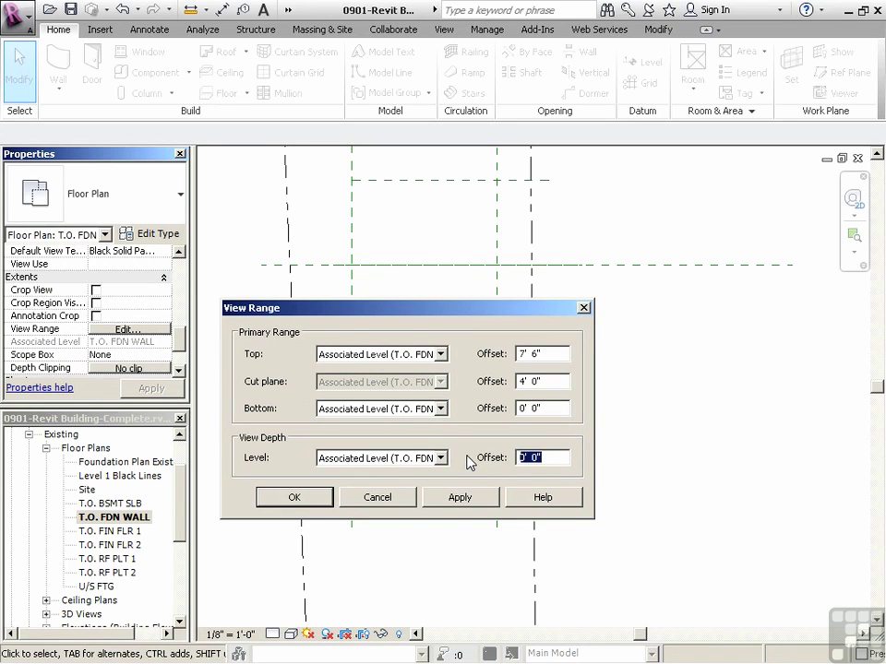
pyautogui.write('-12')
pyautogui.click(294, 499)
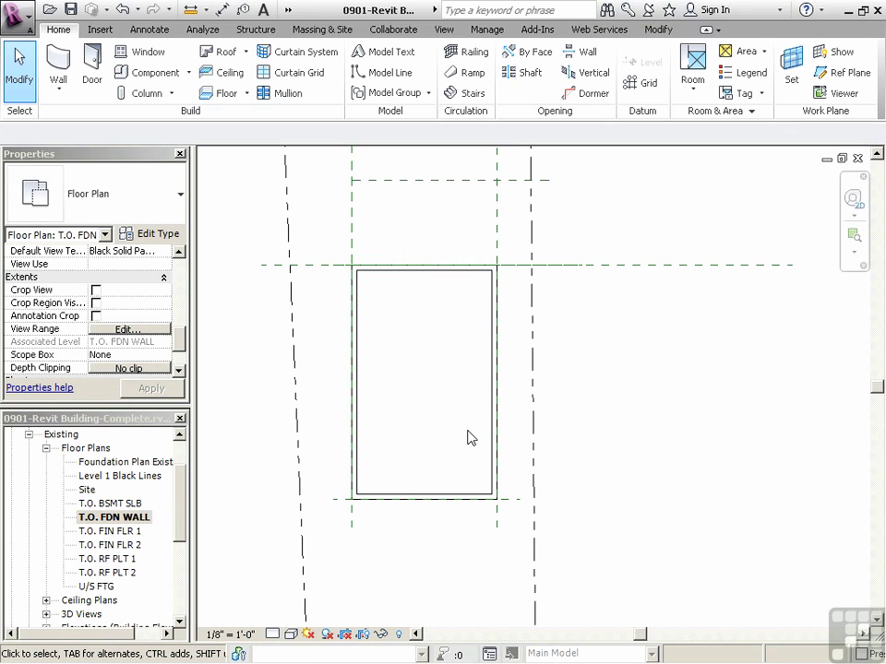
# Open Foundation Plan Existing at Medium detail so the FW1-8" walls show their concrete pattern
pyautogui.doubleClick(130, 462)
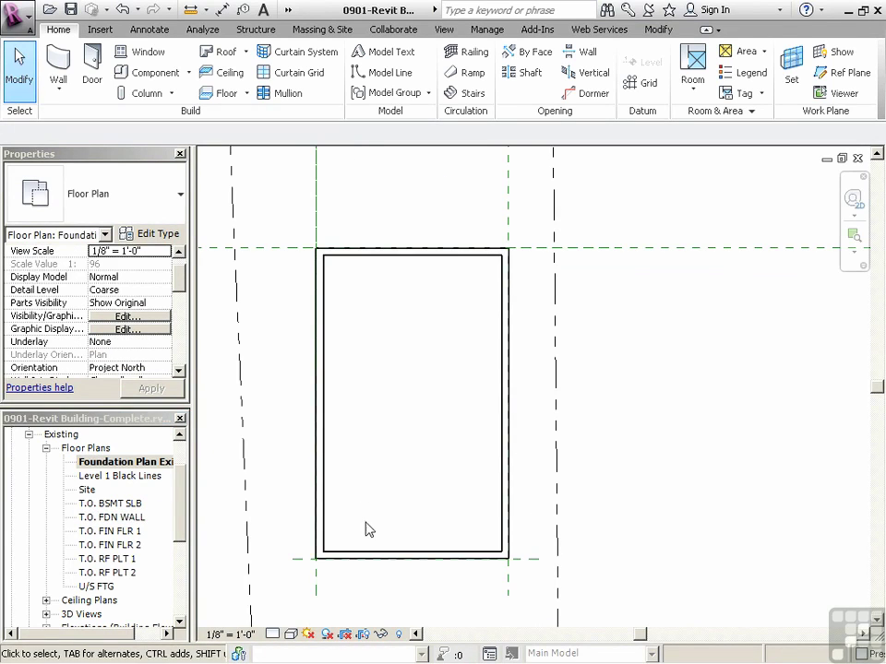
pyautogui.click(273, 633)
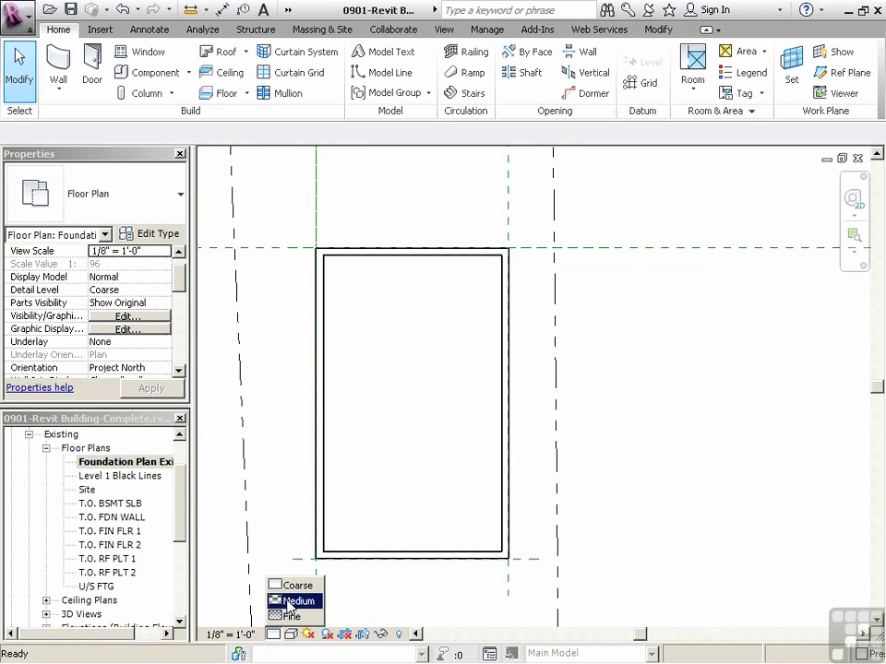
pyautogui.click(293, 600)
pyautogui.scroll(4, 332, 263)
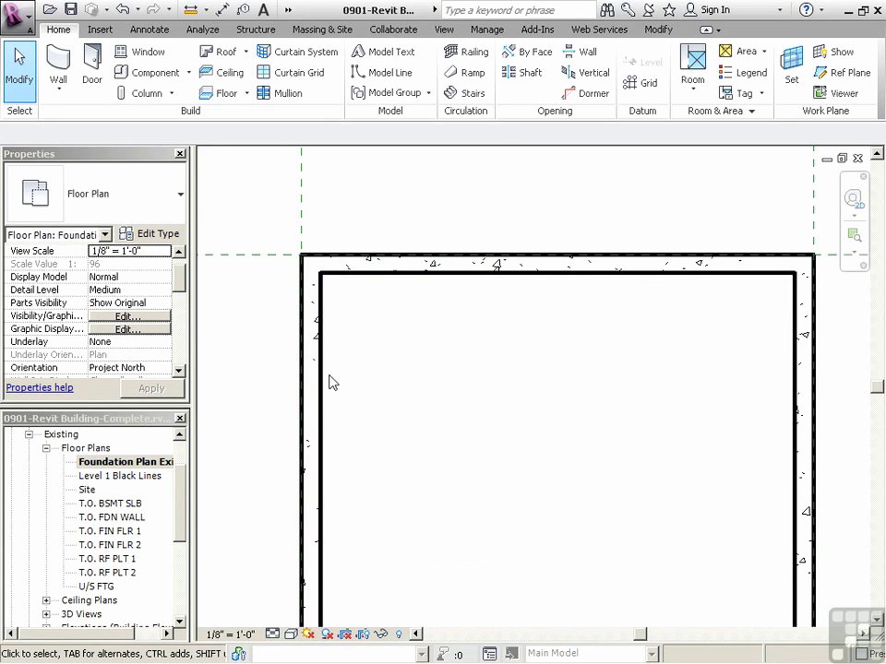
pyautogui.click(181, 537)
pyautogui.moveTo(182, 537); pyautogui.dragTo(178, 575)
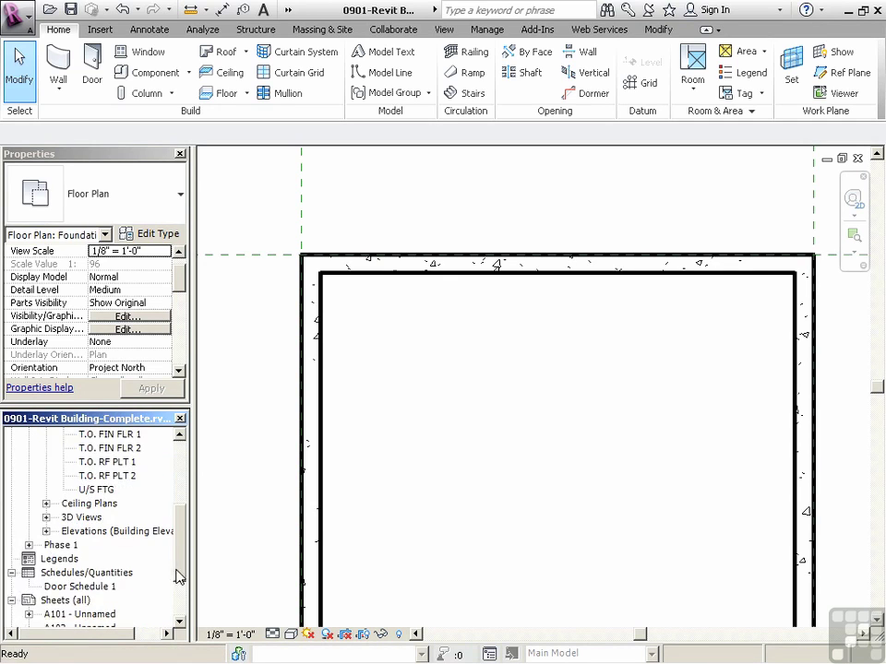
# Open Foundation Plan Phase 1 from Phase 1 > Floor Plans and show the bay above the walls
pyautogui.doubleClick(64, 532)
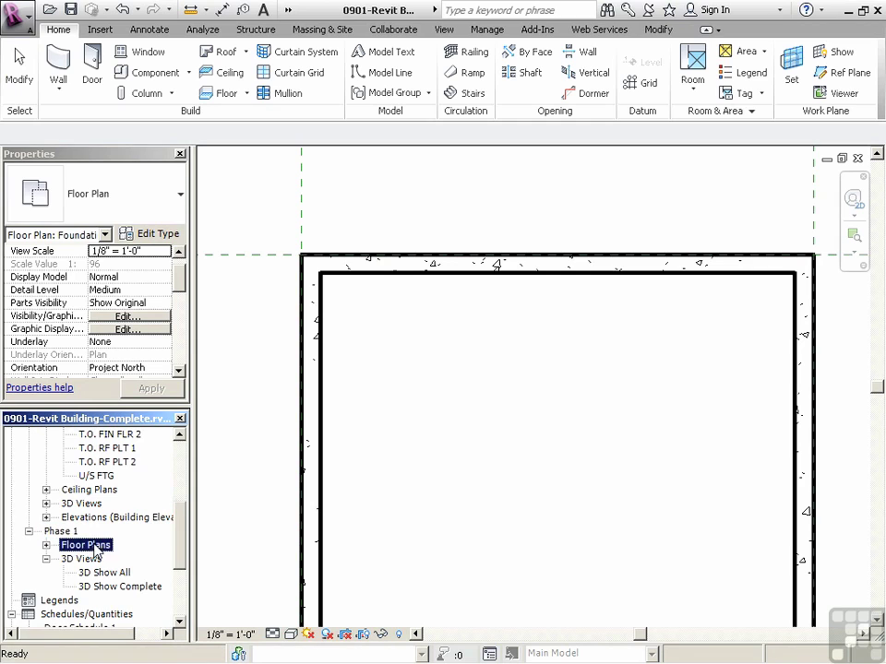
pyautogui.doubleClick(103, 550)
pyautogui.doubleClick(134, 559)
pyautogui.moveTo(563, 378)
pyautogui.mouseDown(button='middle')
pyautogui.moveTo(348, 396)
pyautogui.moveTo(372, 429)
pyautogui.mouseUp(button='middle')
pyautogui.scroll(-1, 369, 443)
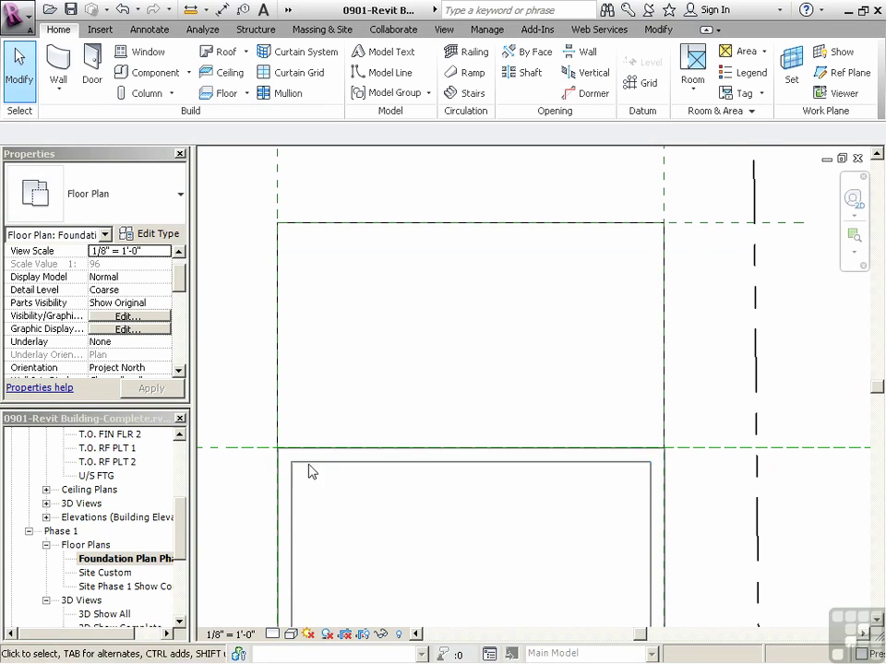
# Draw three walls similar to the existing FW1-8" wall, running up, across and down the grid bay
pyautogui.rightClick(292, 487)
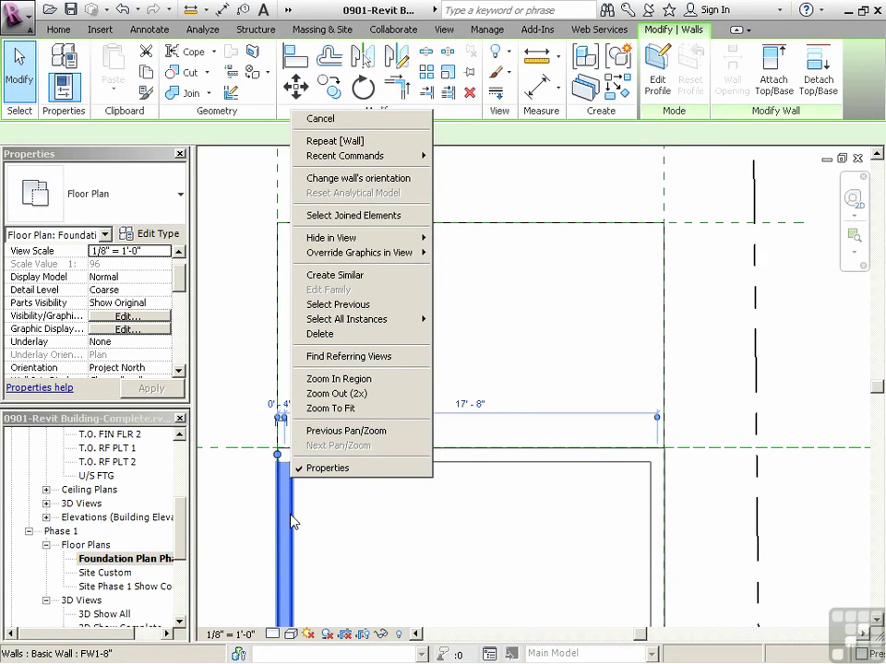
pyautogui.click(356, 283)
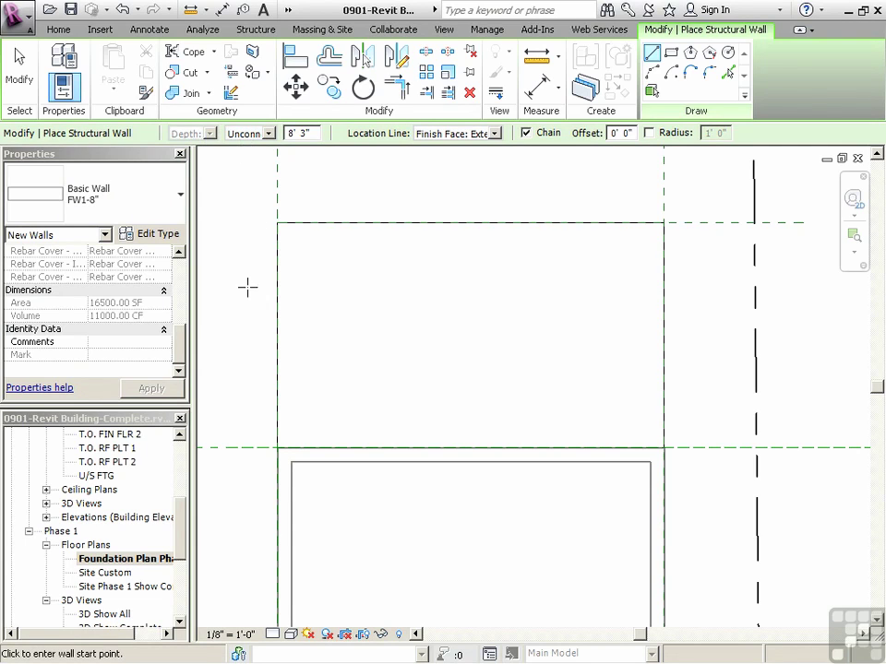
pyautogui.click(277, 447)
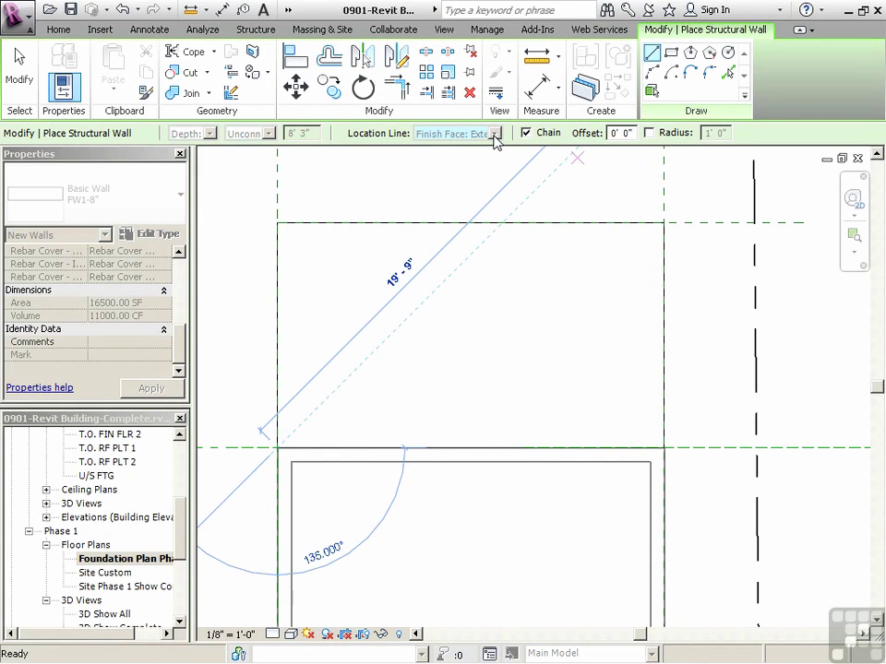
pyautogui.click(278, 223)
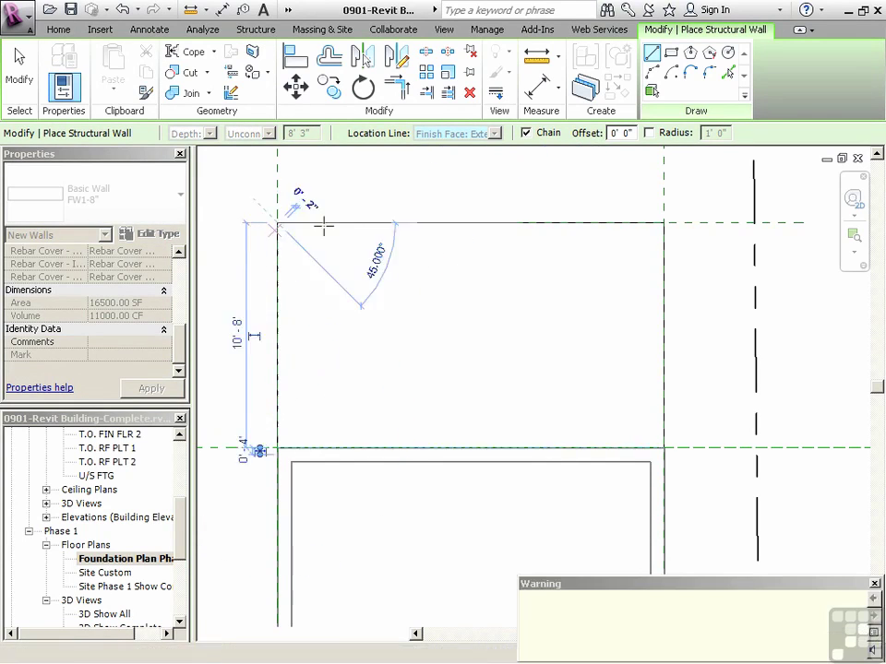
pyautogui.click(663, 223)
pyautogui.click(664, 447)
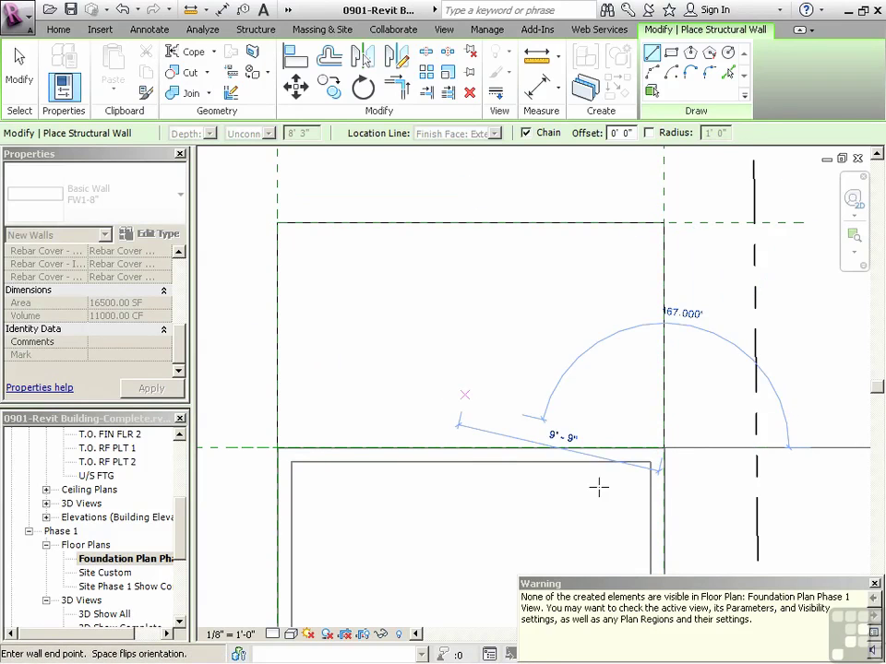
pyautogui.click(873, 584)
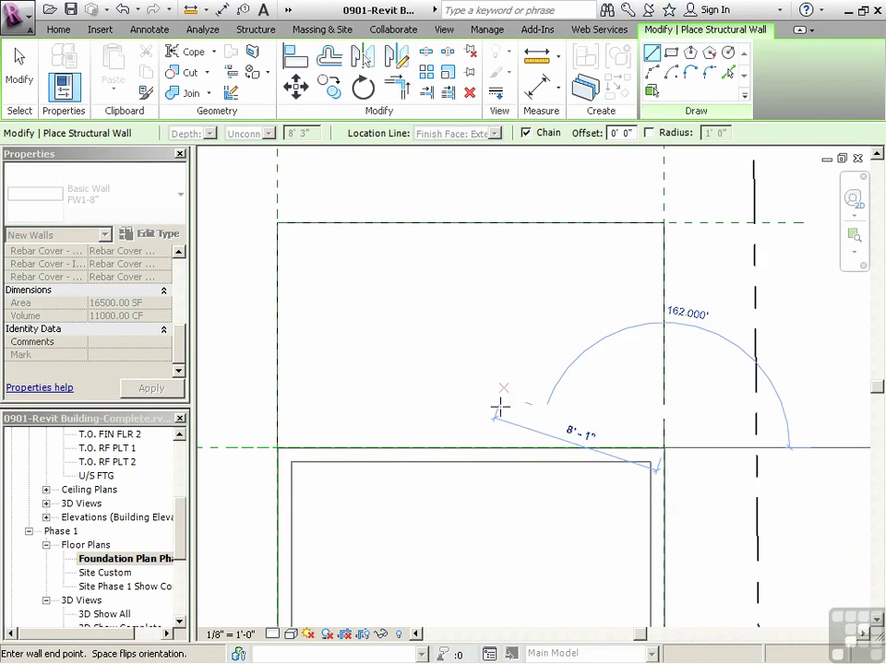
pyautogui.press('Escape')
pyautogui.press('Escape')
pyautogui.scroll(-2, 369, 294)
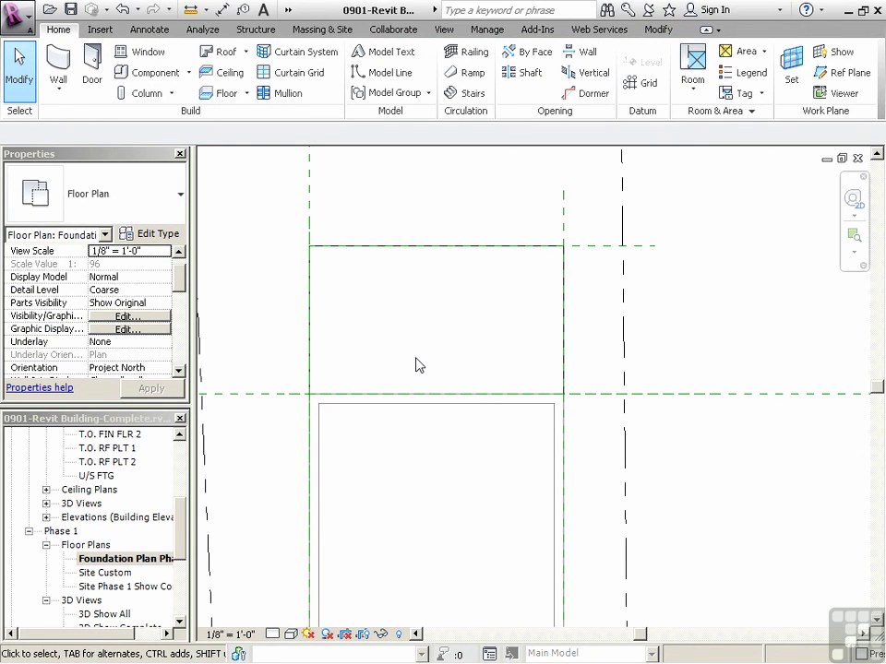
# Open Phase 1 3D Show All, then orbit and zoom onto the new FW1-8" foundation walls
pyautogui.moveTo(182, 524); pyautogui.dragTo(125, 547)
pyautogui.click(89, 535)
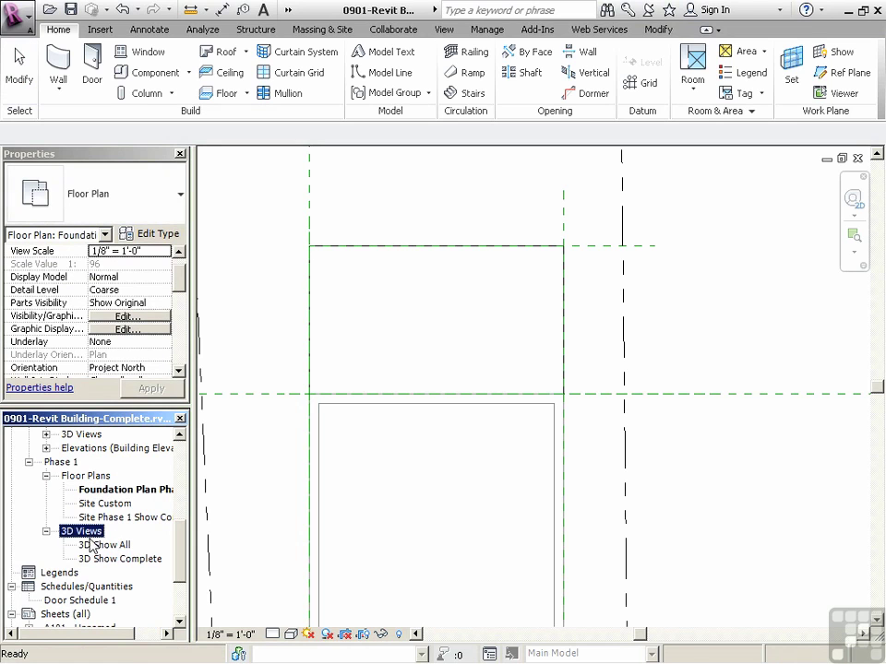
pyautogui.doubleClick(102, 547)
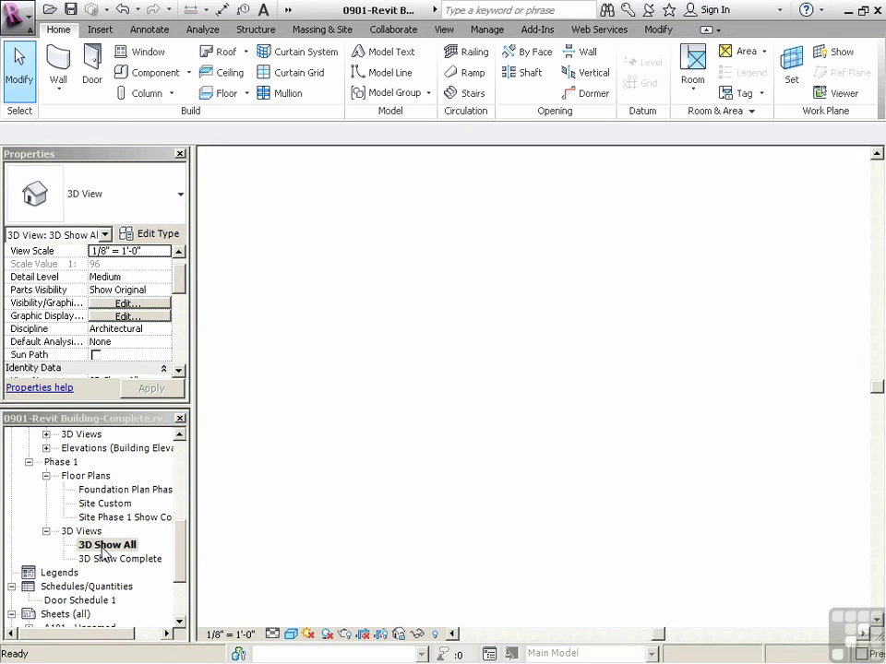
pyautogui.keyDown('shift'); pyautogui.moveTo(633, 488); pyautogui.dragTo(568, 396, button='middle'); pyautogui.keyUp('shift')
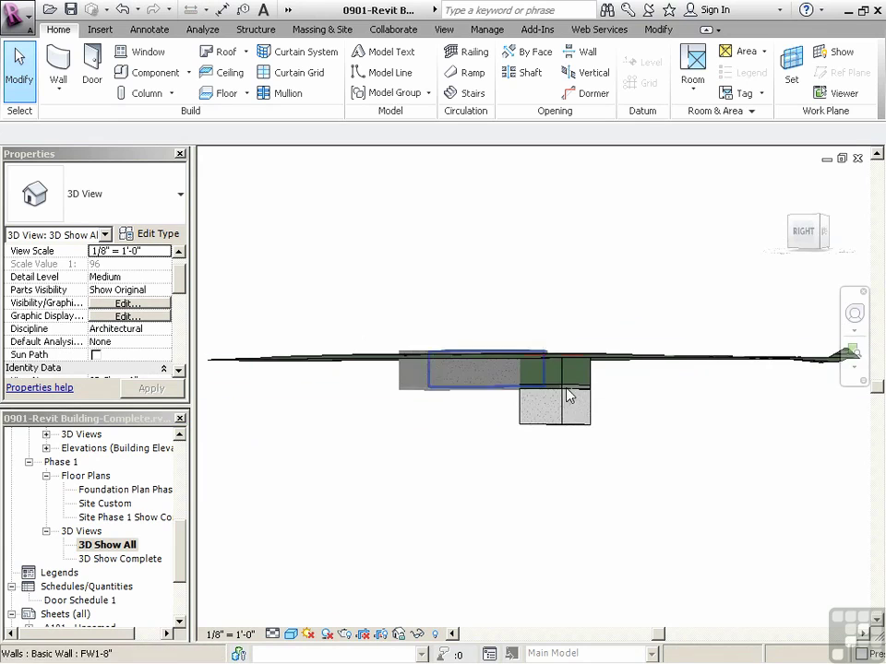
pyautogui.scroll(3, 609, 453)
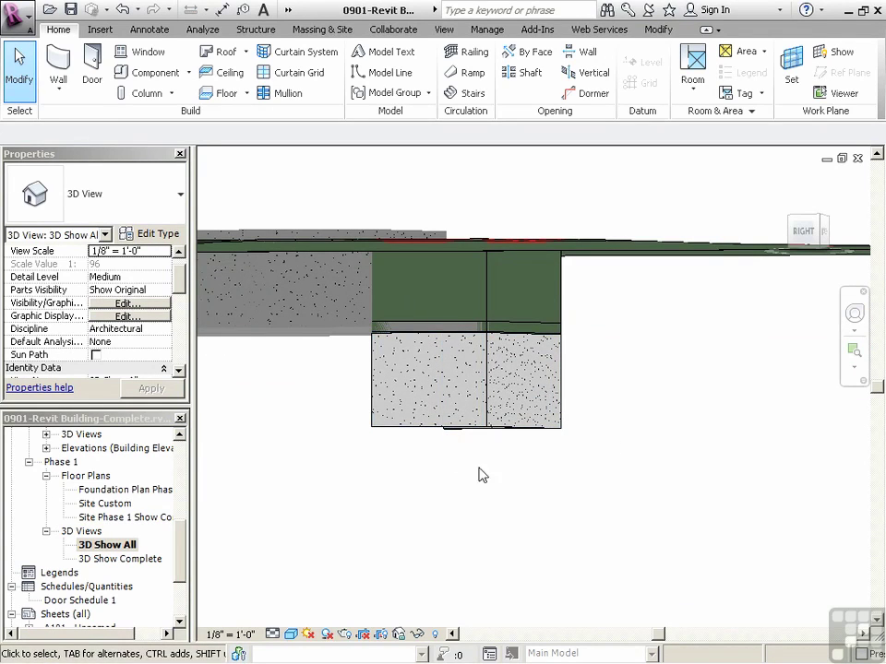
pyautogui.keyDown('shift'); pyautogui.moveTo(559, 514); pyautogui.dragTo(519, 461, button='middle'); pyautogui.keyUp('shift')
pyautogui.scroll(2, 456, 425)
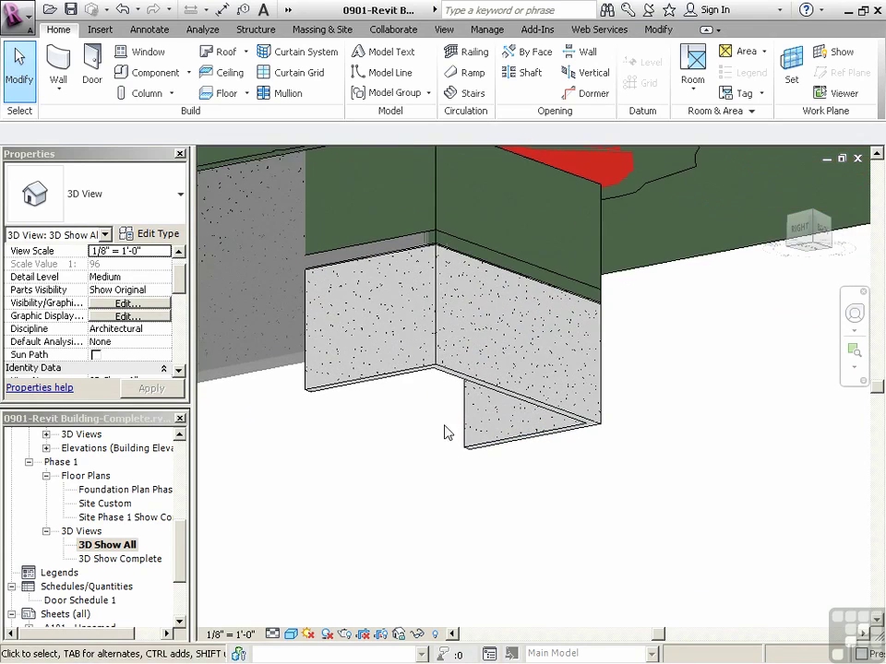
# Give the three new walls Base Offset 0' 8" and Top Constraint Up to level: T.O. FDN WALL
pyautogui.click(382, 380)
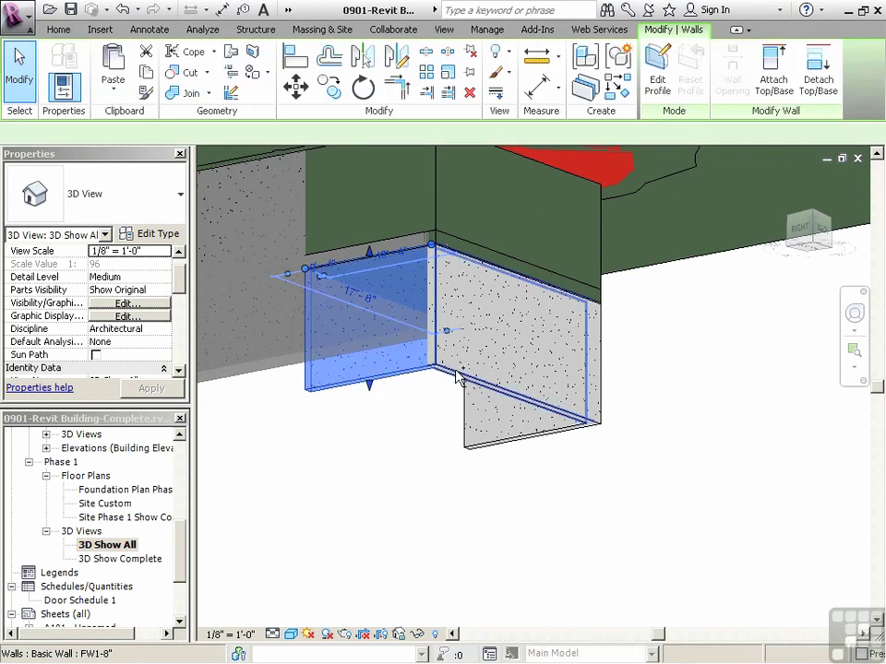
pyautogui.keyDown('ctrl'); pyautogui.click(489, 448); pyautogui.keyUp('ctrl')
pyautogui.keyDown('ctrl'); pyautogui.click(406, 295); pyautogui.keyUp('ctrl')
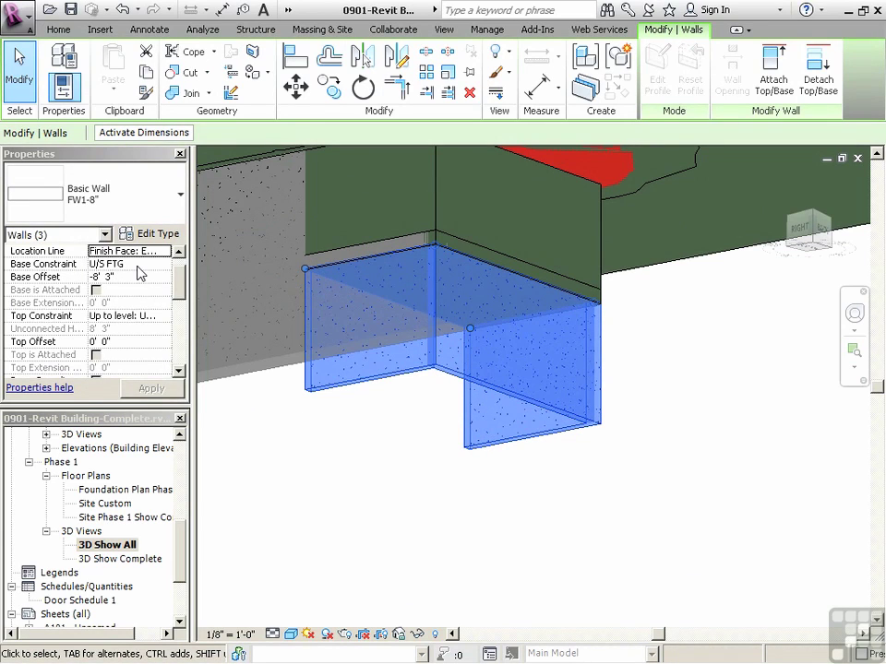
pyautogui.click(138, 265)
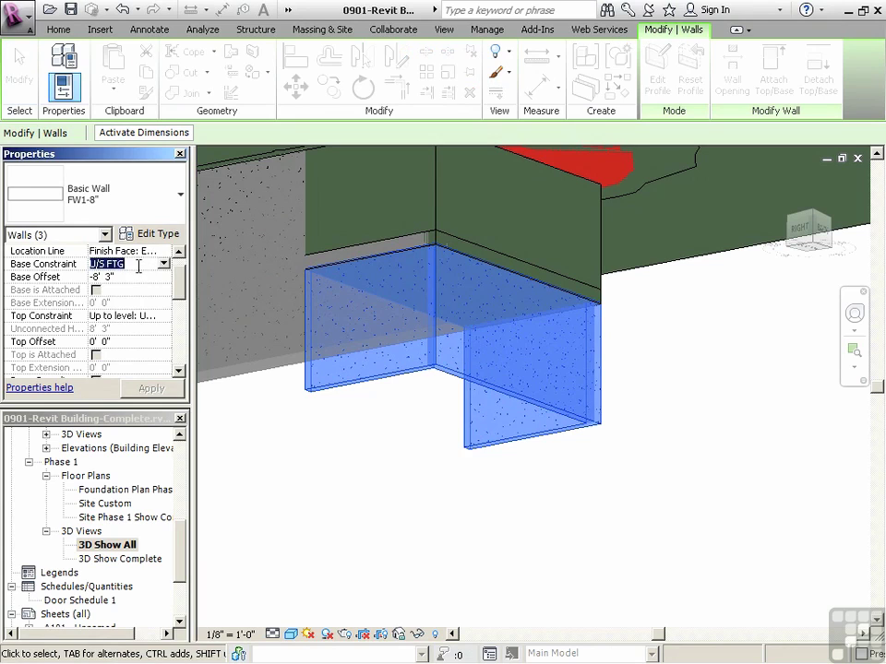
pyautogui.click(134, 277)
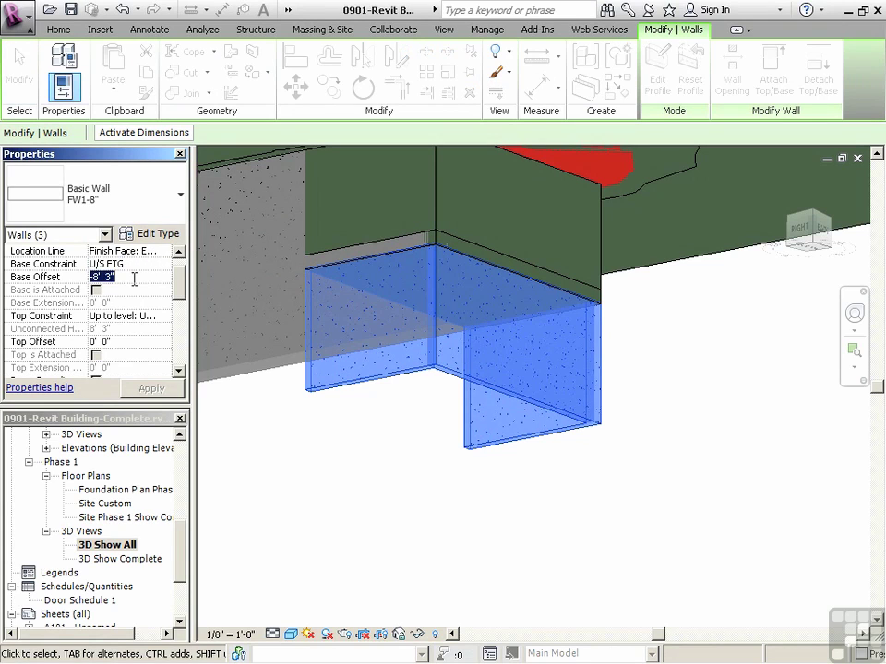
pyautogui.write('8')
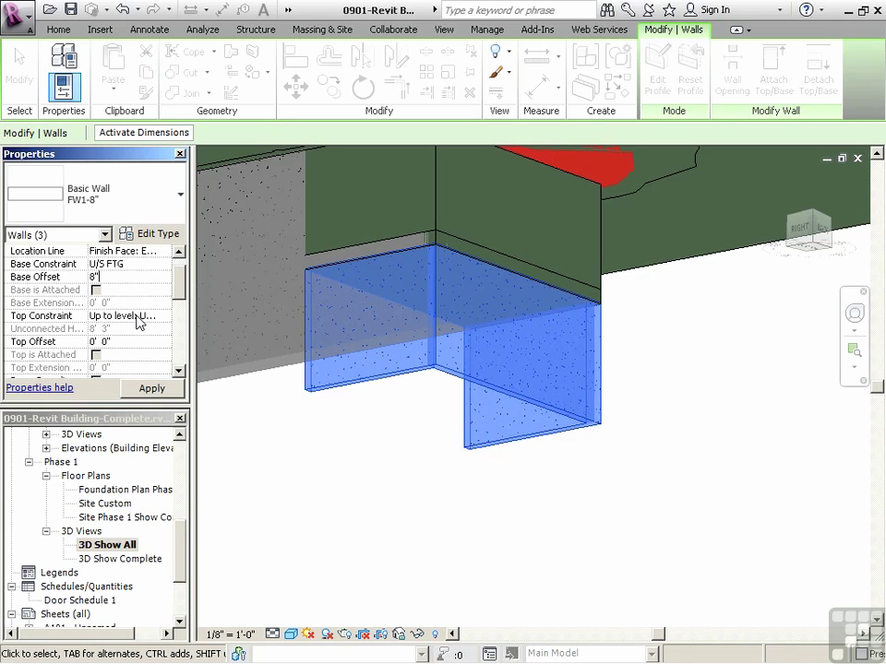
pyautogui.click(166, 316)
pyautogui.click(166, 318)
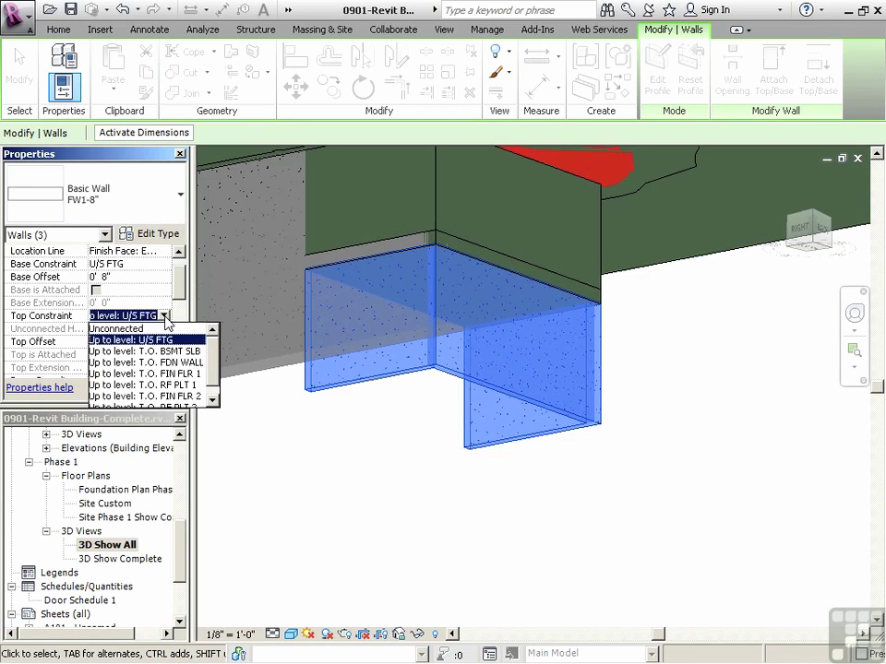
pyautogui.scroll(-1, 215, 374)
pyautogui.click(190, 369)
pyautogui.click(174, 388)
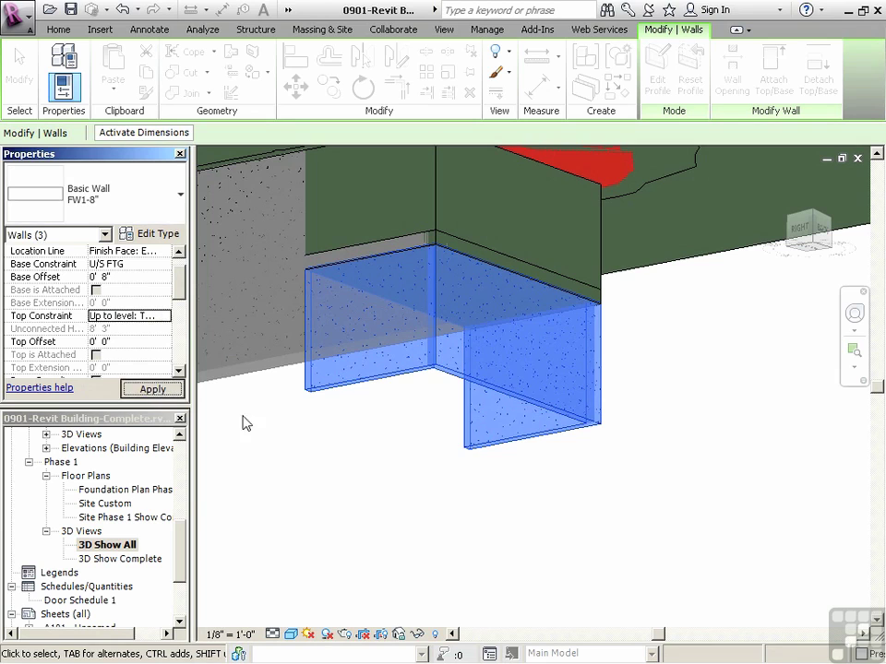
pyautogui.click(409, 443)
pyautogui.scroll(-2, 415, 441)
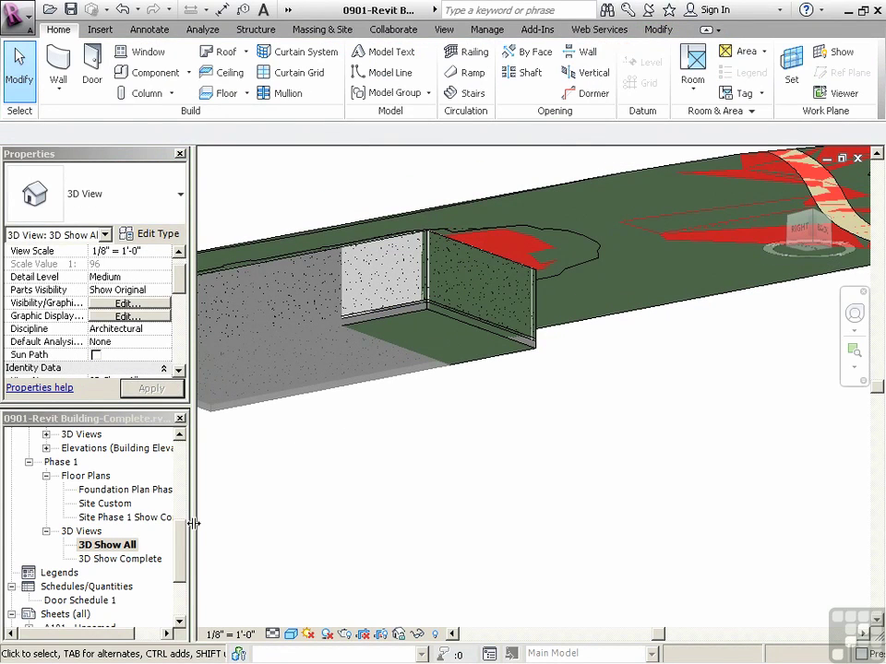
pyautogui.moveTo(181, 552)
pyautogui.mouseDown()
pyautogui.moveTo(182, 473)
pyautogui.moveTo(176, 540)
pyautogui.mouseUp()
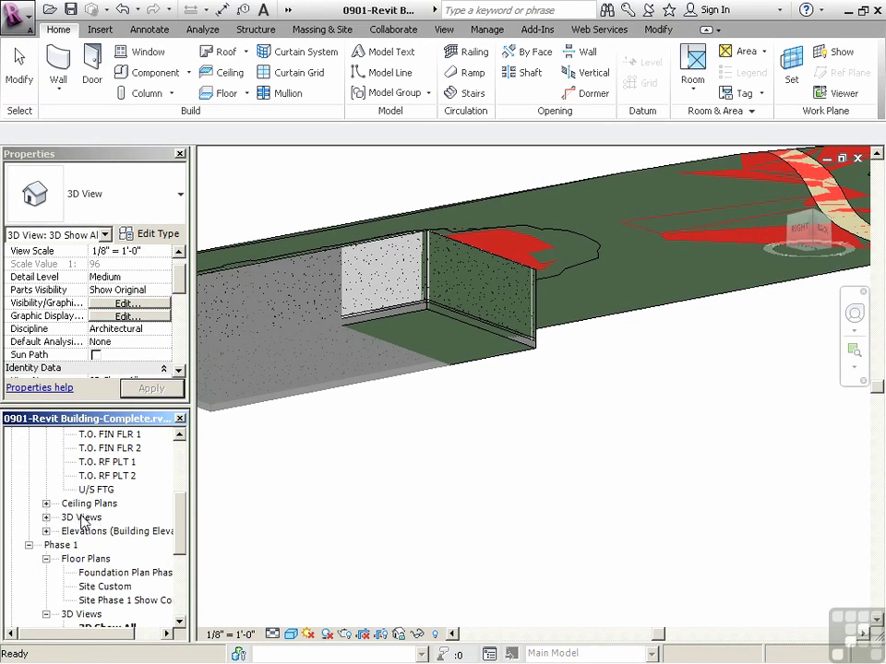
# Open the existing {3D} view, orbit to a side view and check the FW1-8" wall's constraints
pyautogui.doubleClick(69, 517)
pyautogui.doubleClick(89, 531)
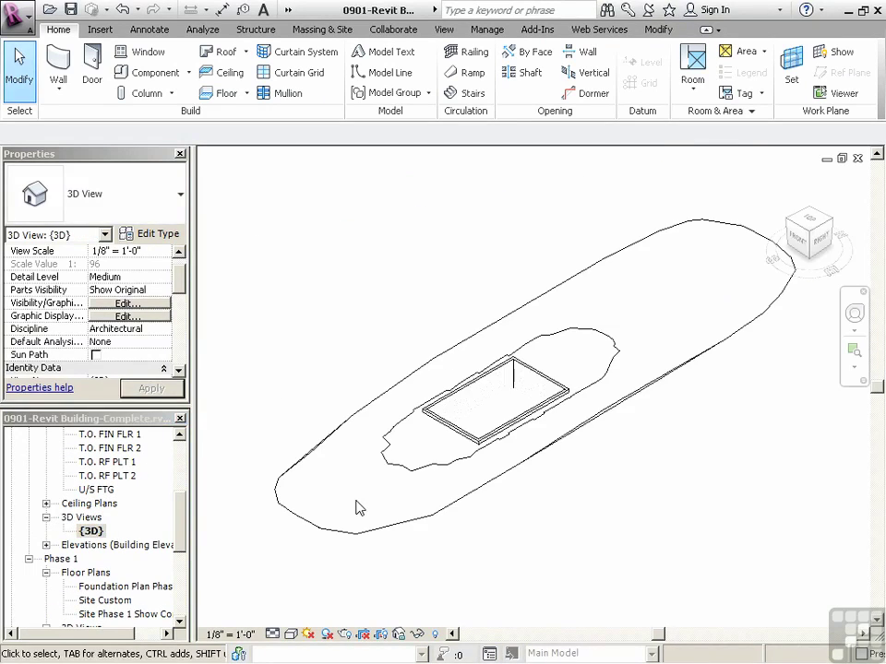
pyautogui.keyDown('shift'); pyautogui.moveTo(533, 491); pyautogui.dragTo(320, 368, button='middle'); pyautogui.keyUp('shift')
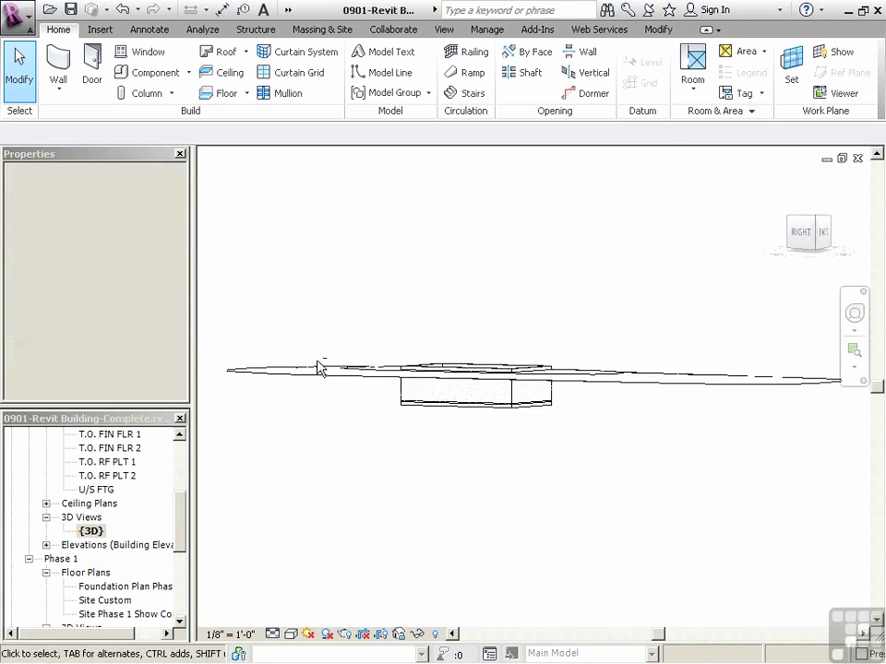
pyautogui.scroll(5, 490, 419)
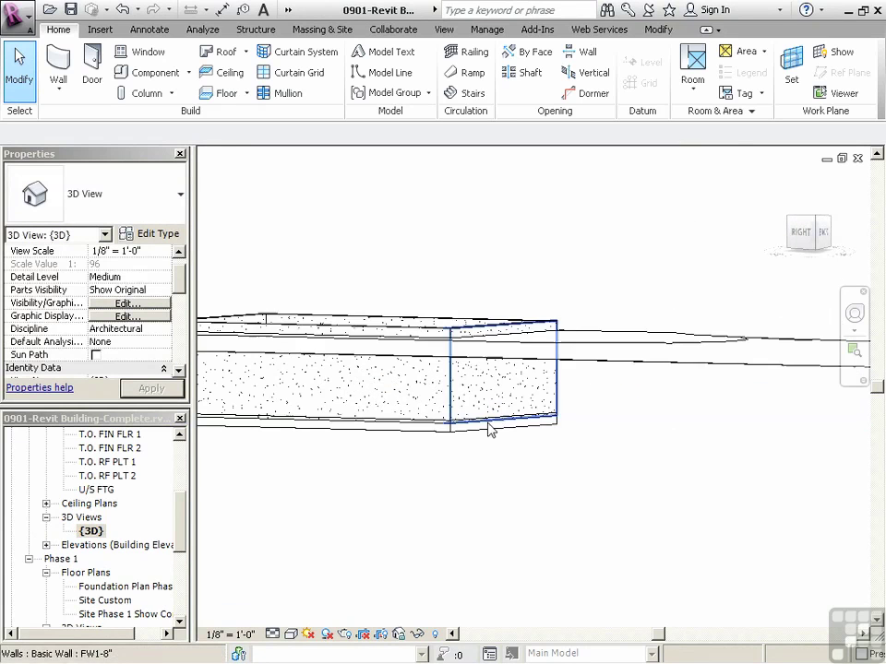
pyautogui.click(442, 408)
pyautogui.click(406, 422)
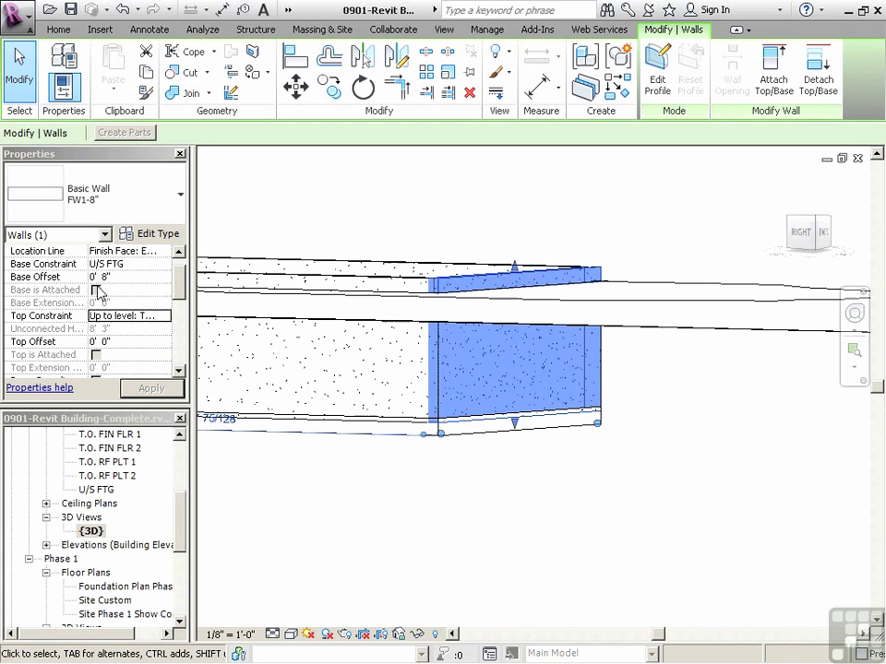
pyautogui.click(308, 534)
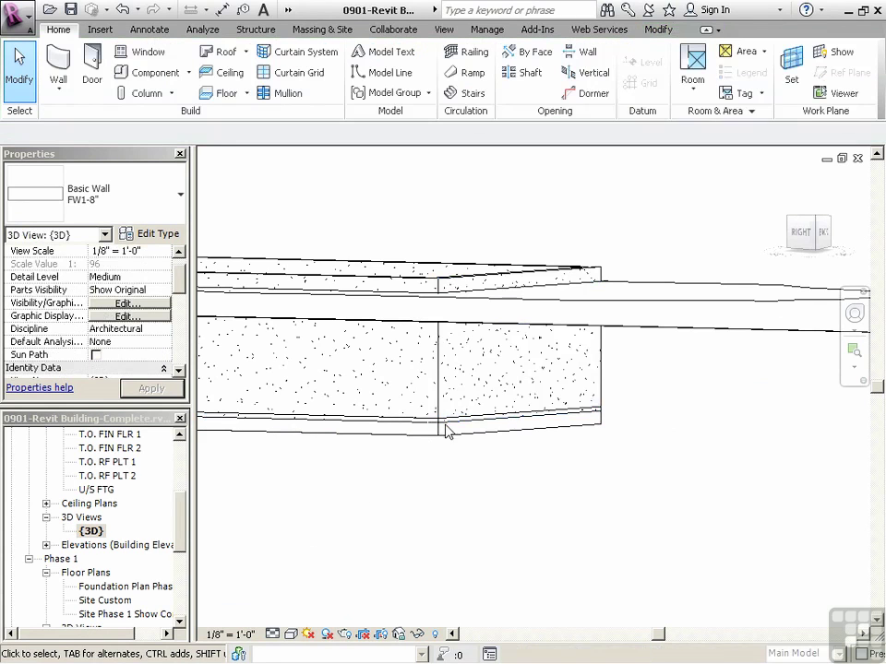
pyautogui.keyDown('shift'); pyautogui.moveTo(551, 462); pyautogui.dragTo(477, 529, button='middle'); pyautogui.keyUp('shift')
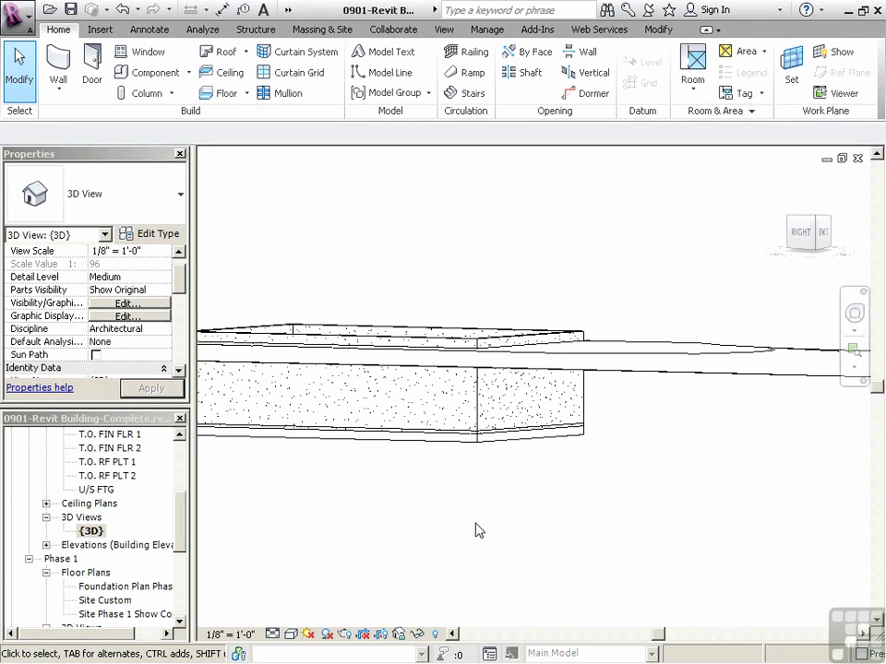
# Close the hidden view windows and save the project
pyautogui.click(443, 30)
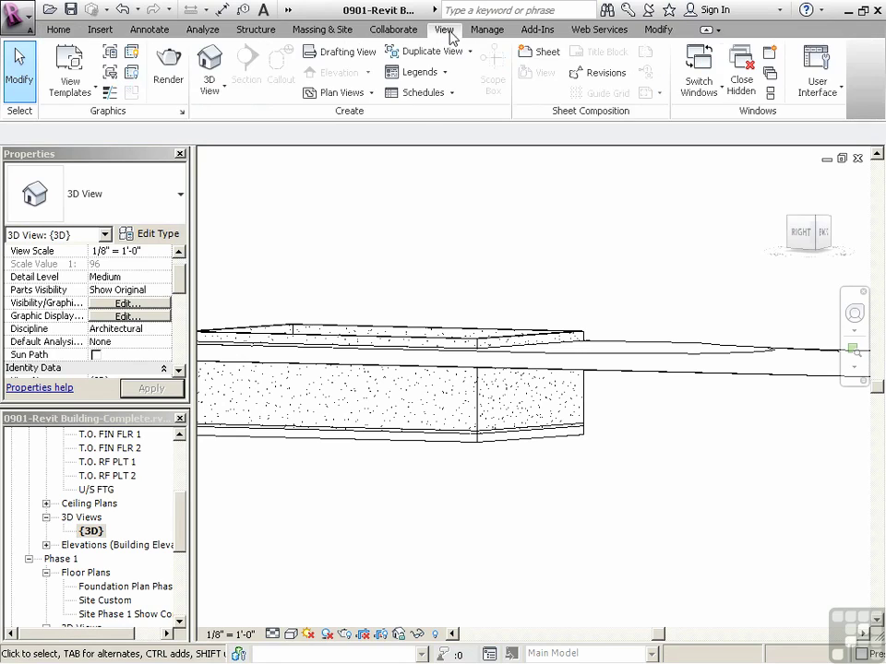
pyautogui.click(745, 76)
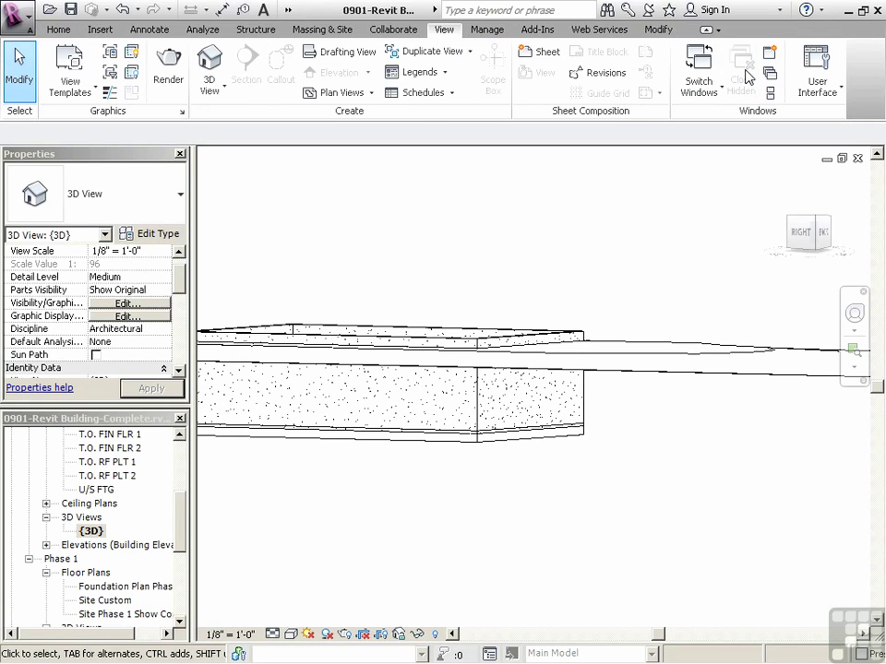
pyautogui.click(70, 9)
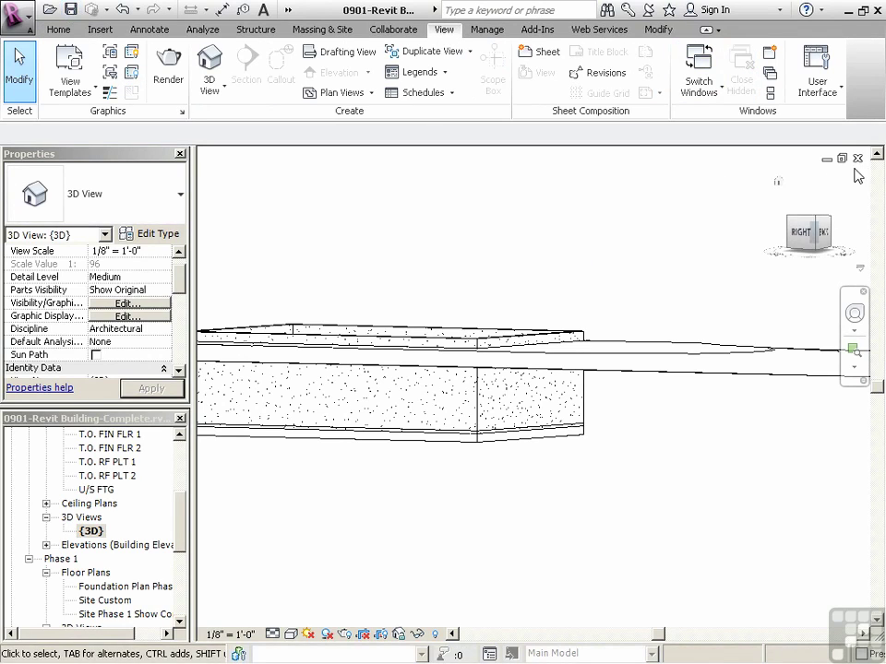